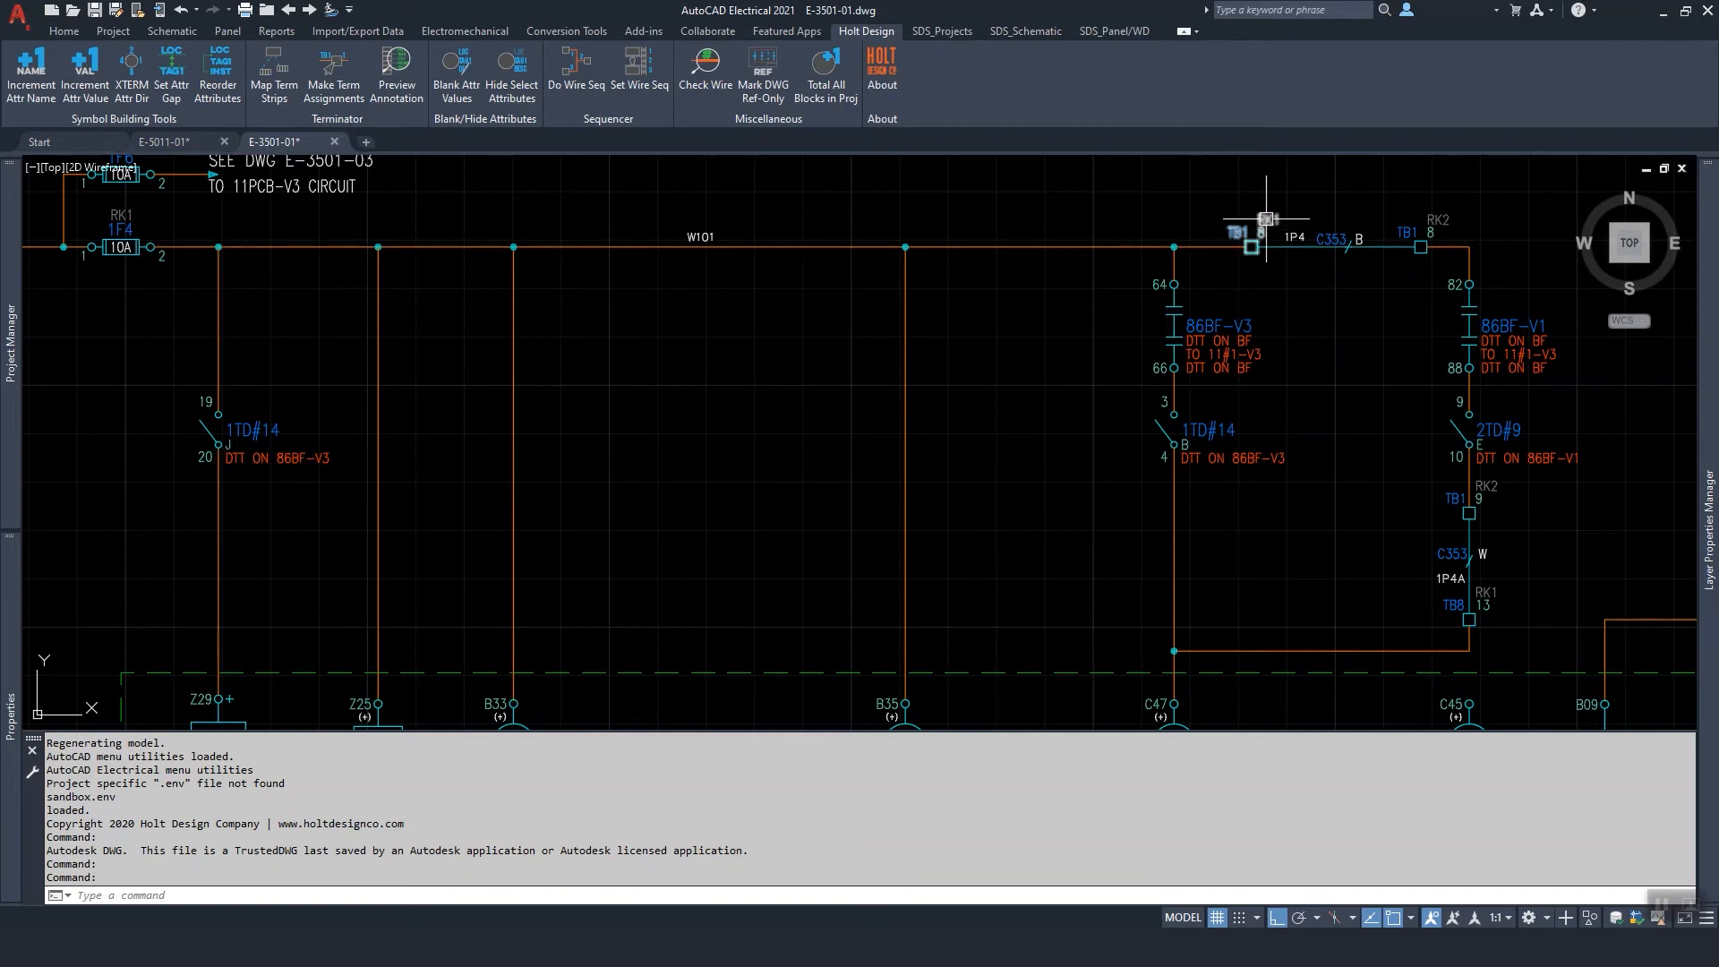
# Step: Examine the connection sequence of wire W101 in Edit Wire Sequence and close it without changing the order
pyautogui.moveTo(1259, 218)
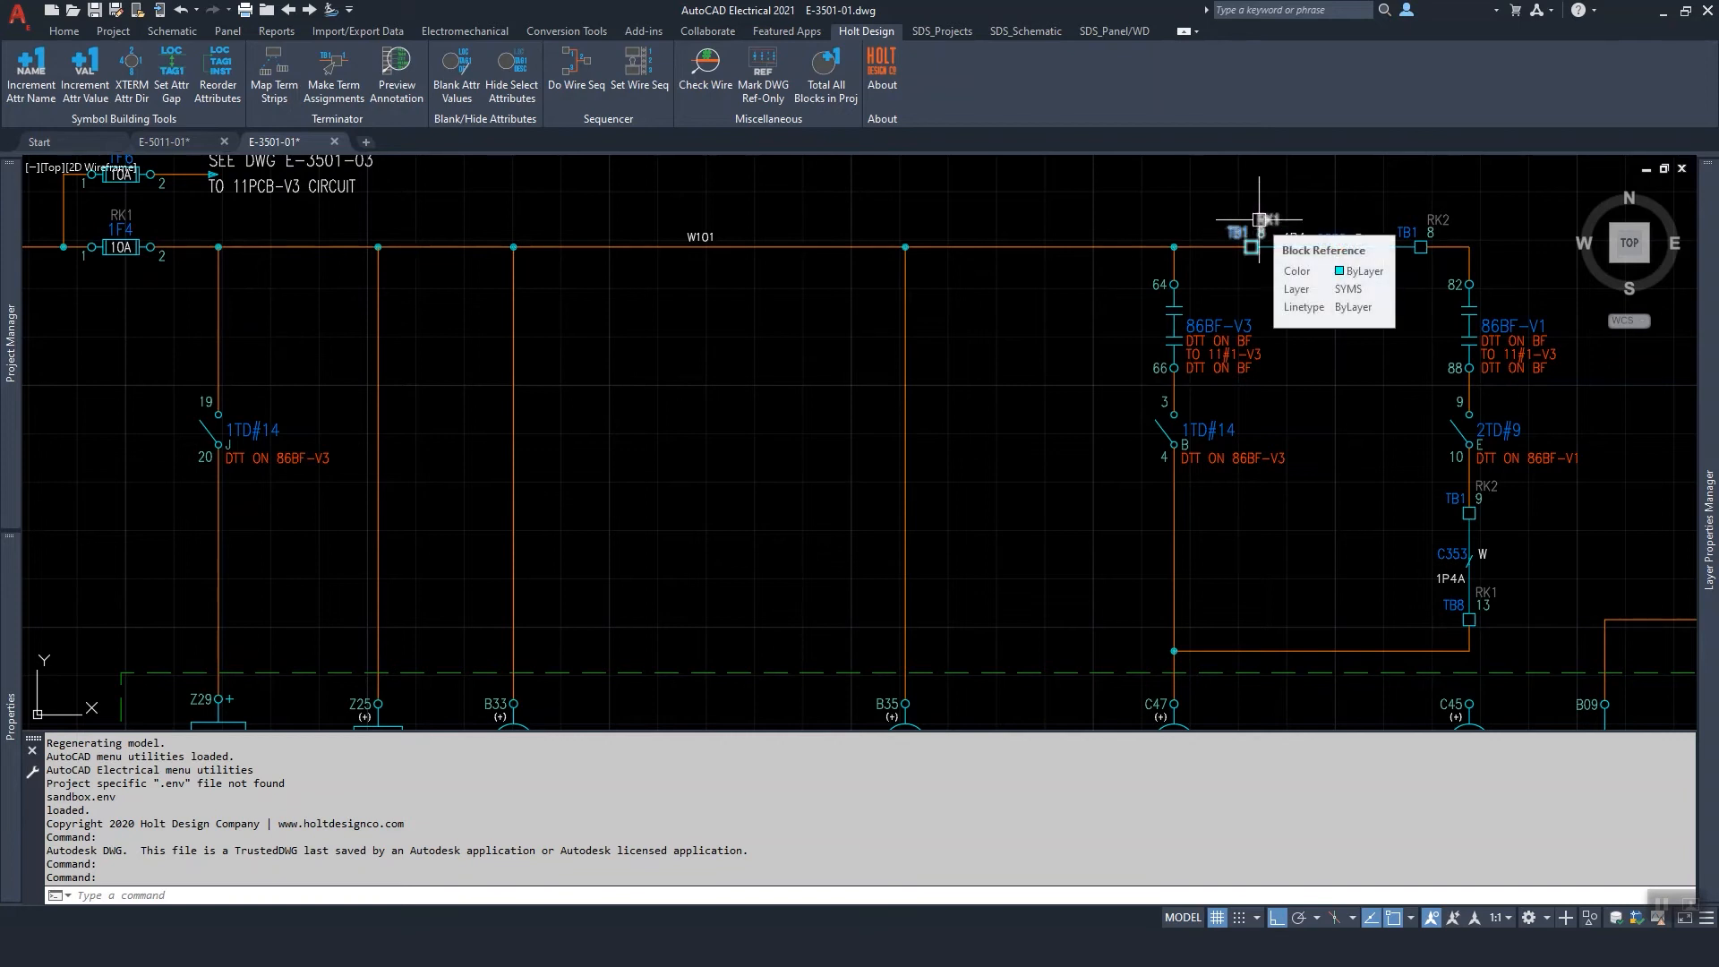
pyautogui.click(174, 37)
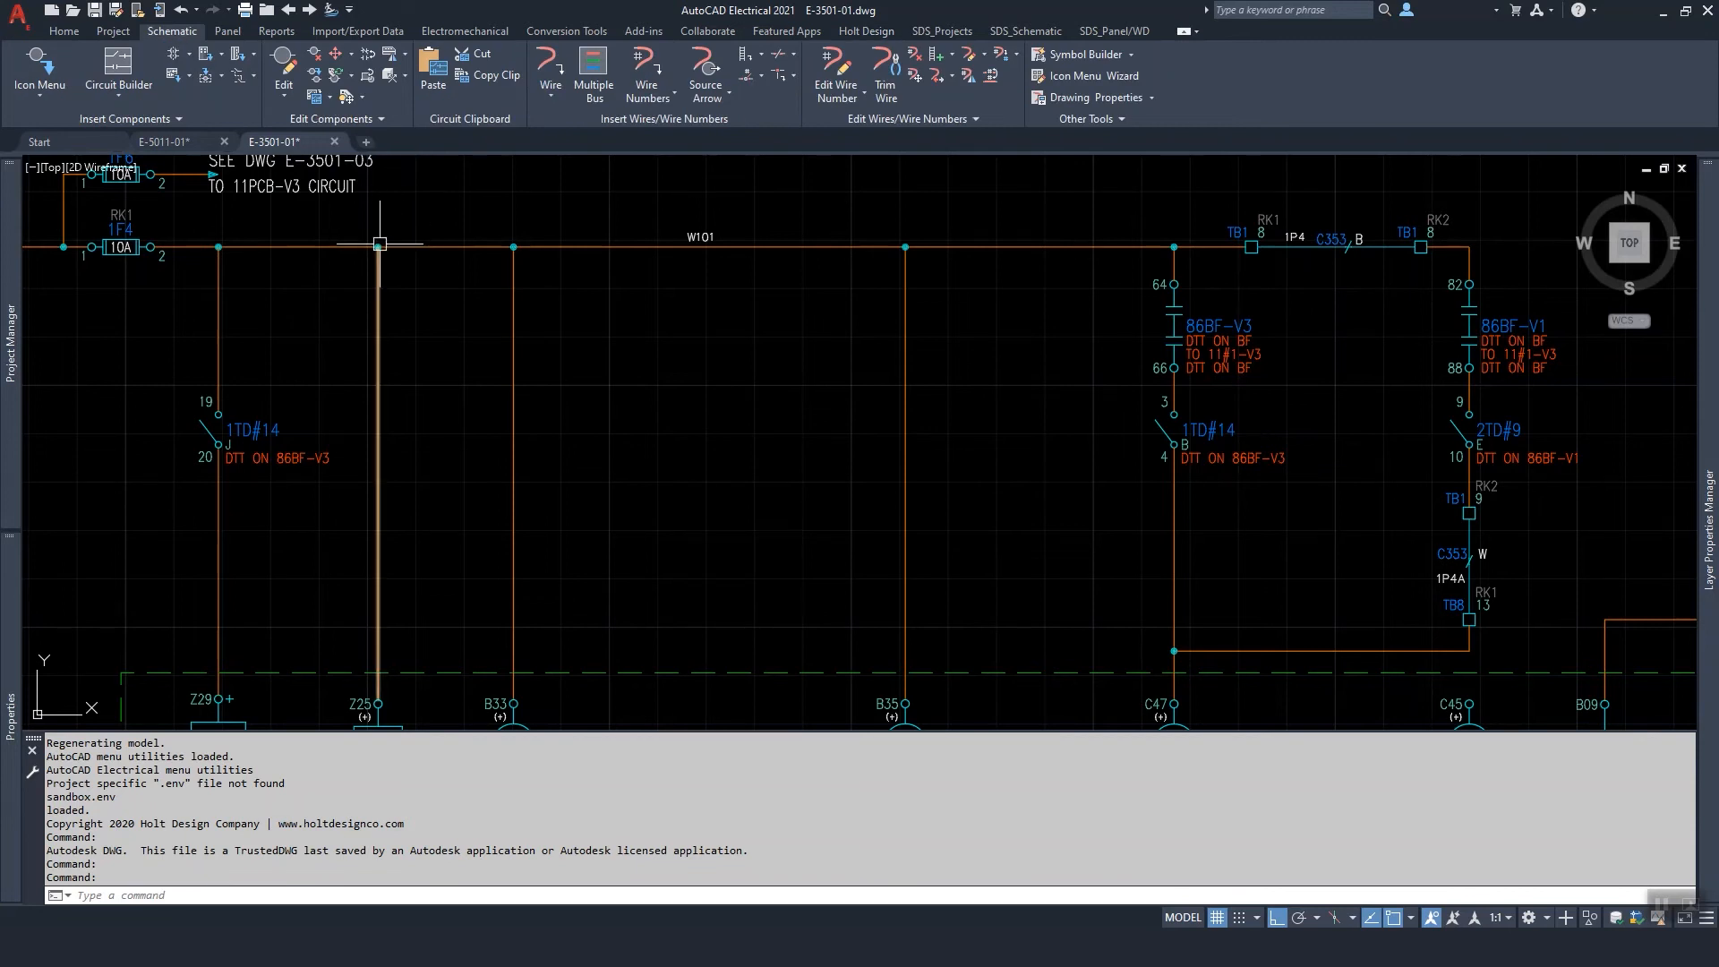
pyautogui.rightClick(411, 246)
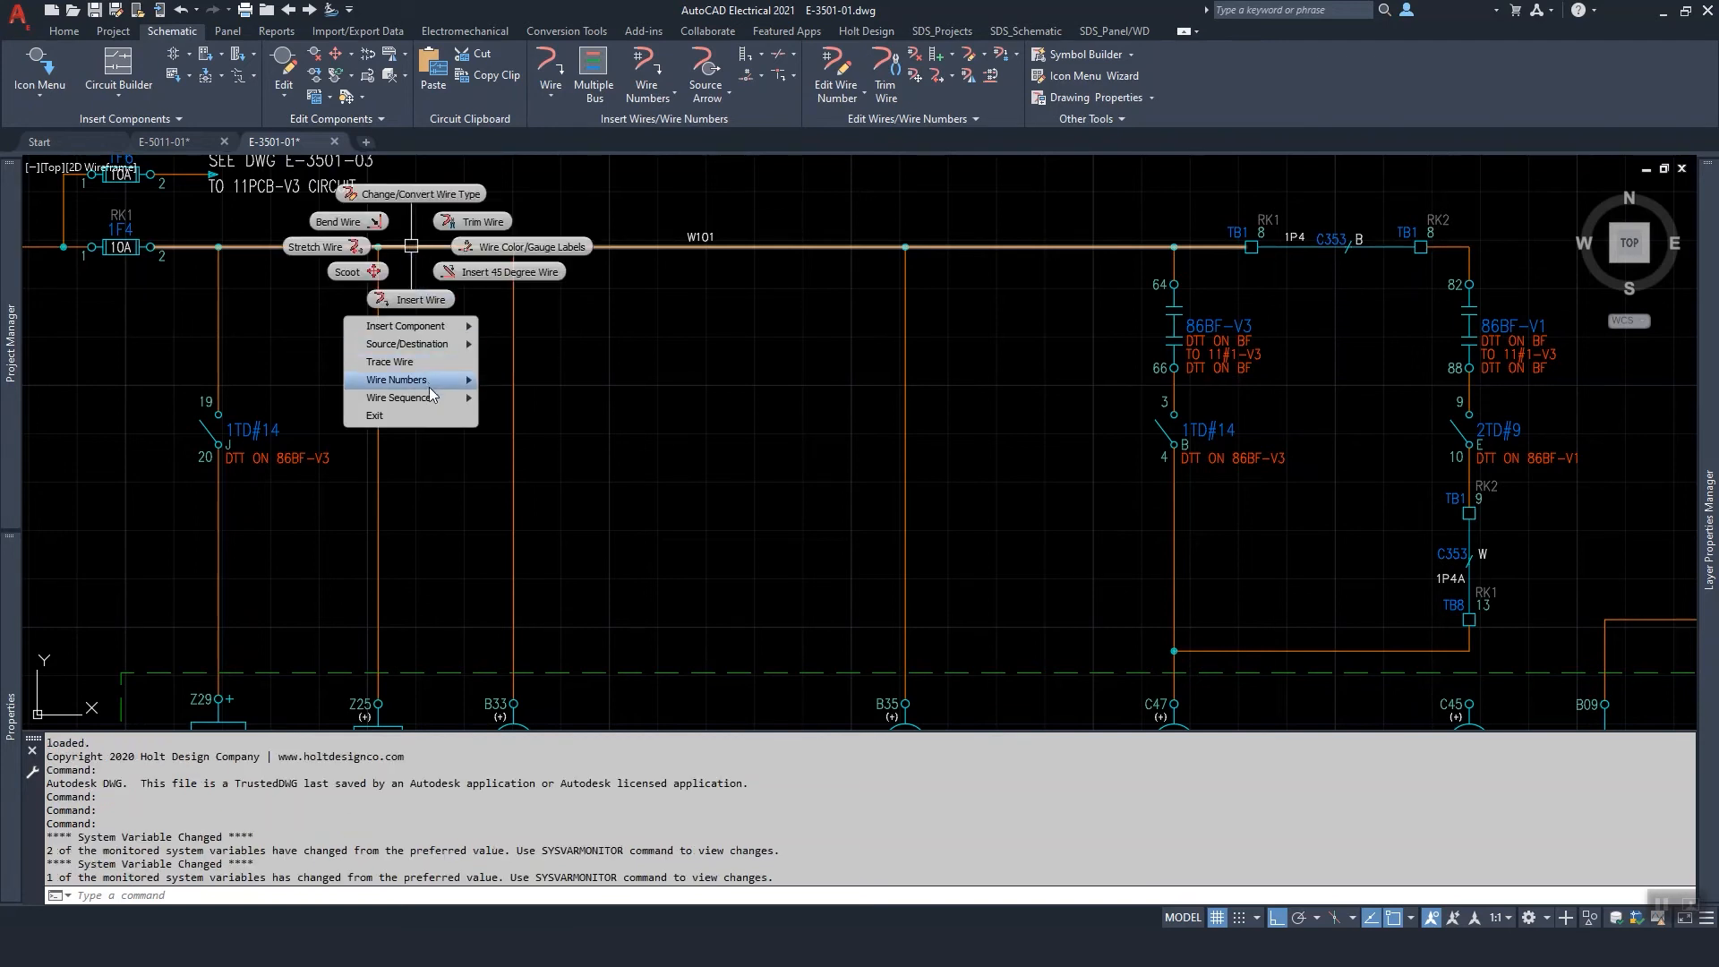
pyautogui.moveTo(430, 400)
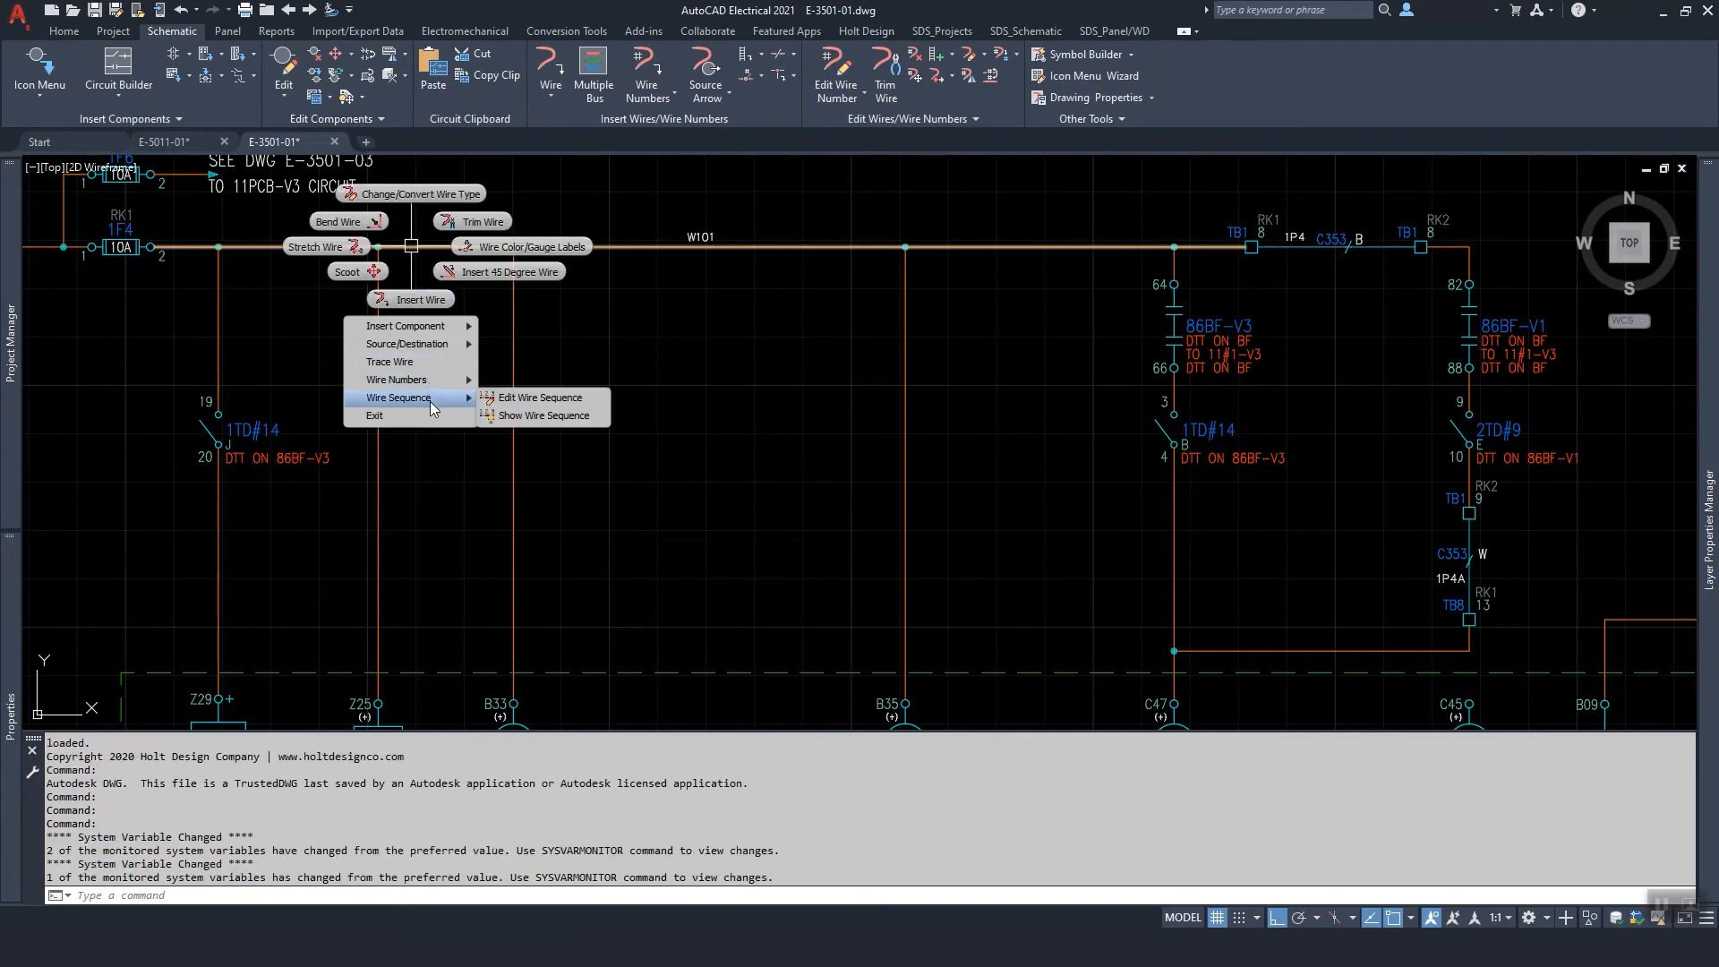
pyautogui.press('Escape')
pyautogui.rightClick(504, 407)
pyautogui.click(514, 371)
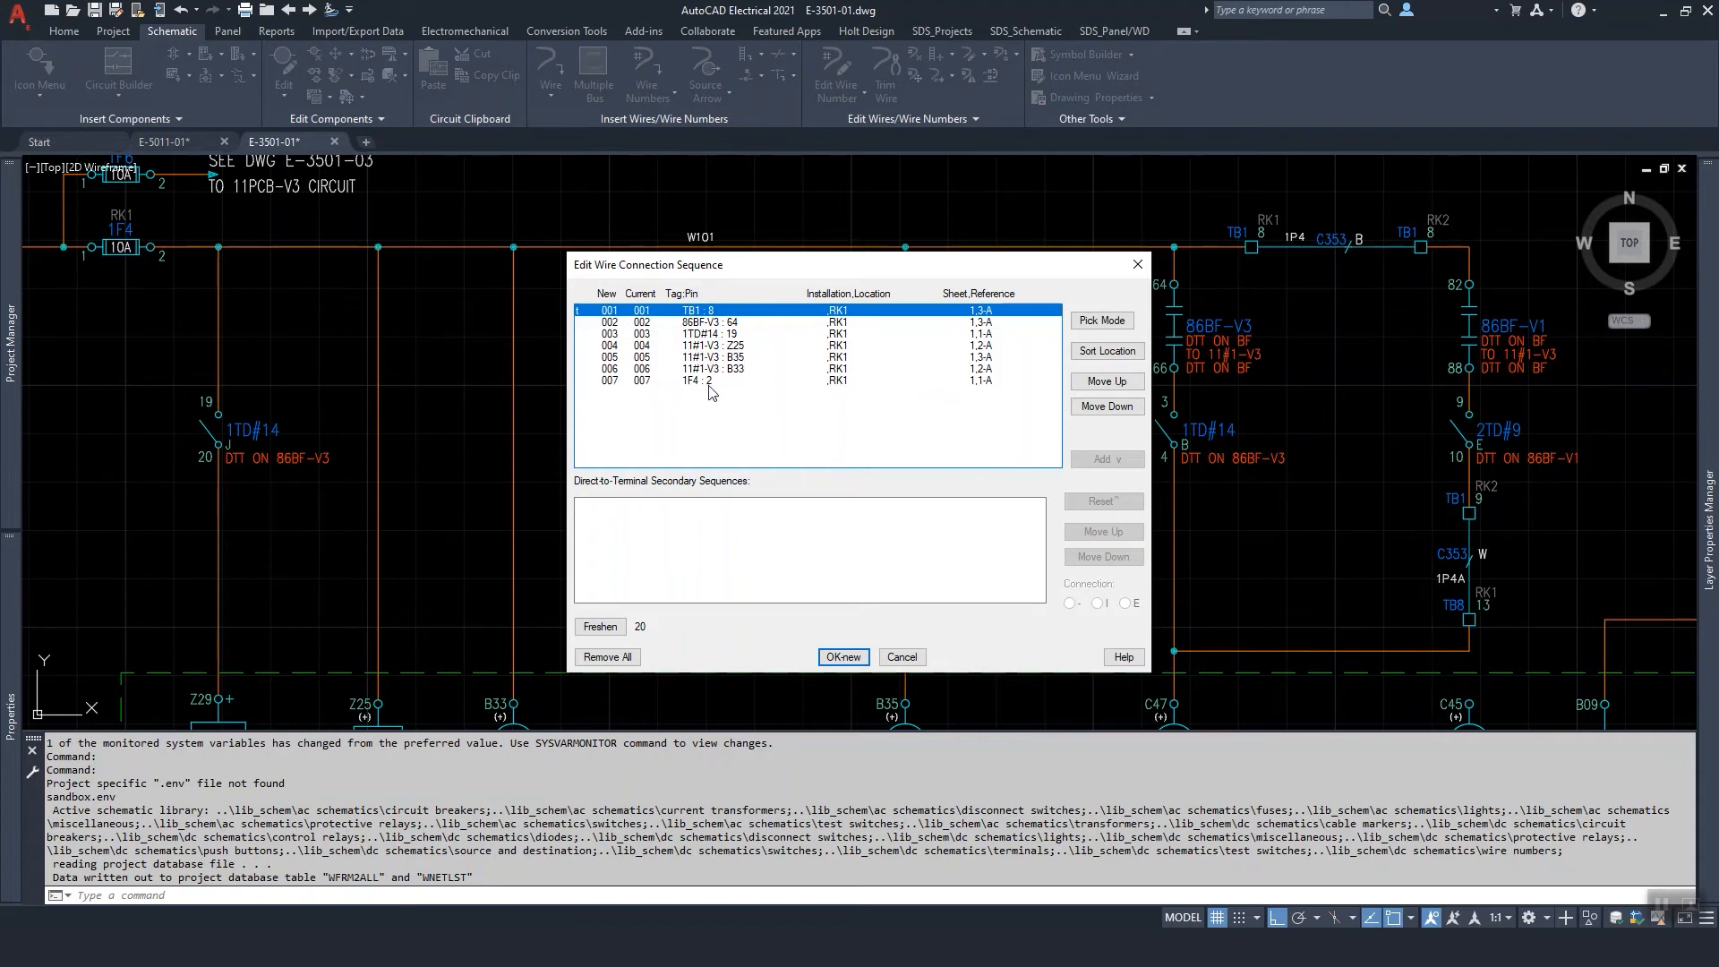
pyautogui.click(901, 657)
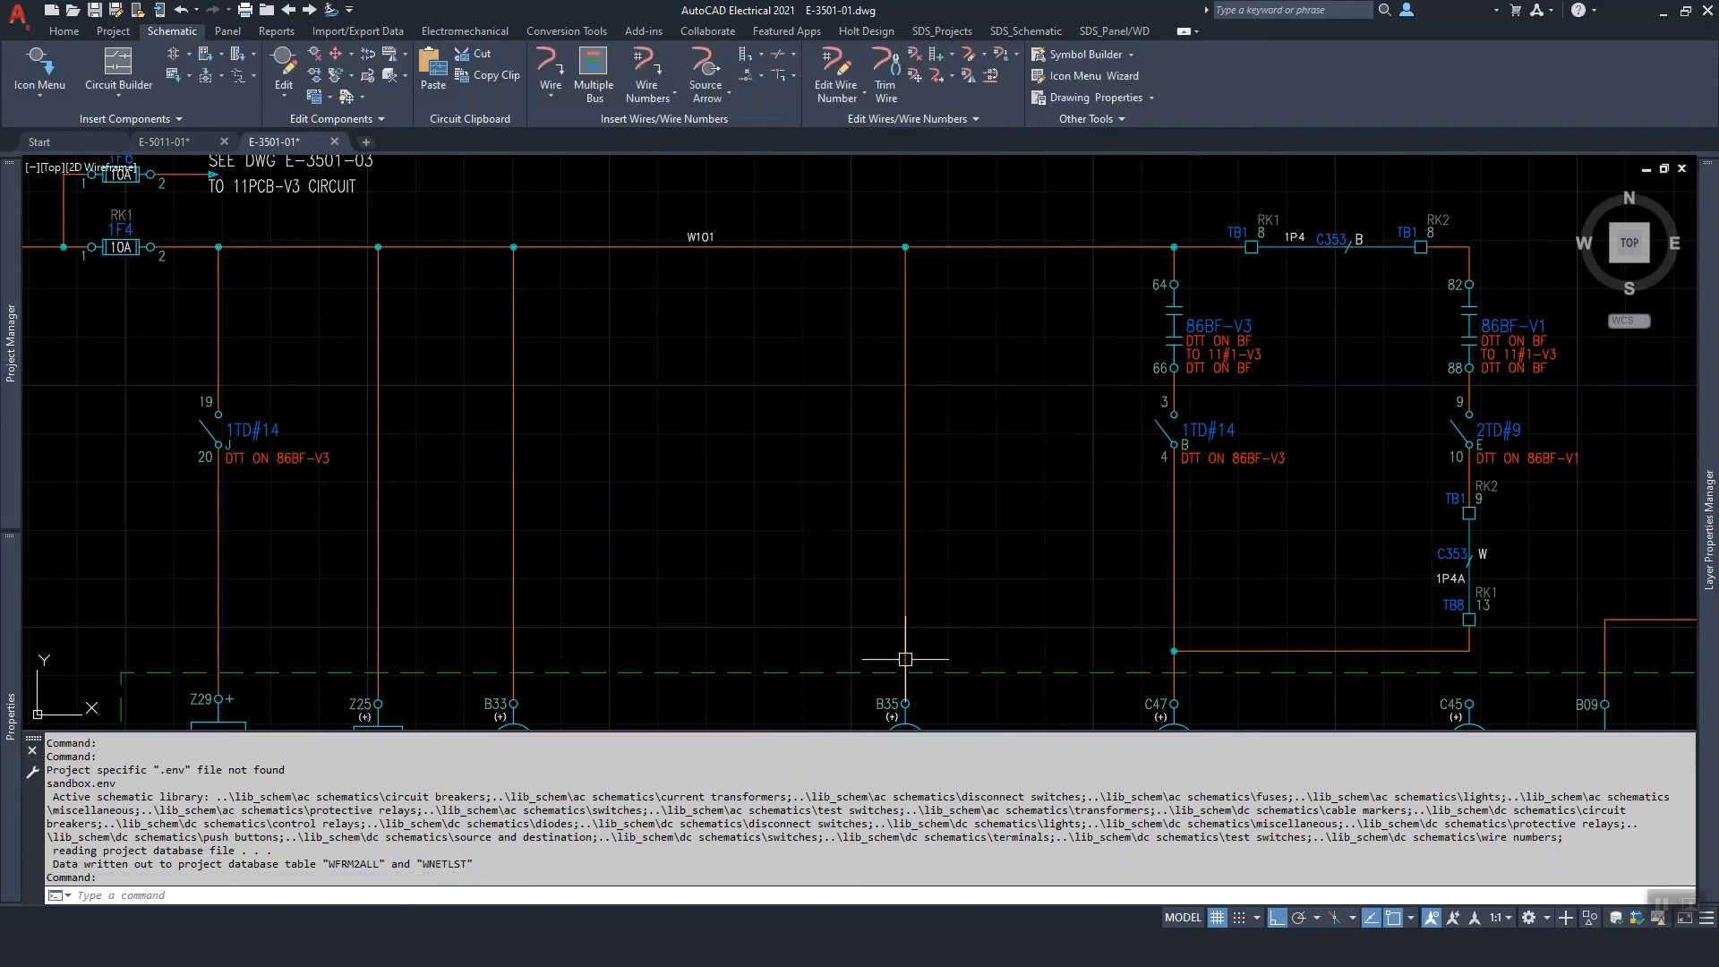
# Step: Look over the rack layout drawing E-5011-01 and return to the schematic drawing E-3501-01
pyautogui.click(865, 32)
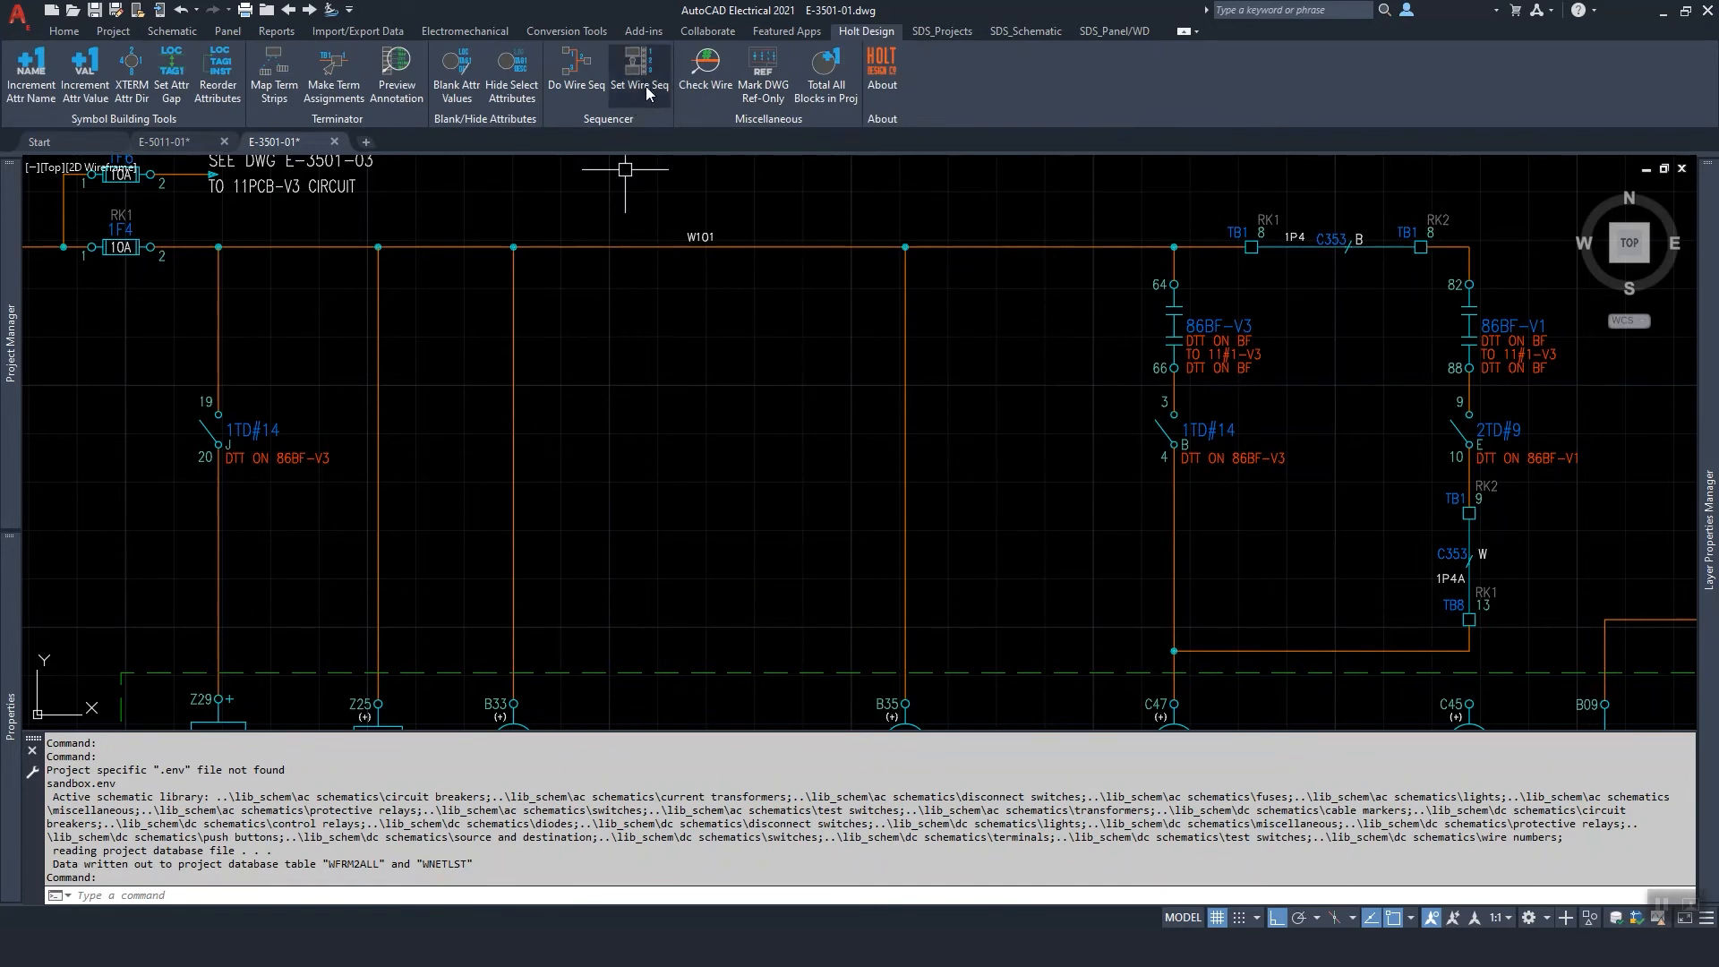
pyautogui.click(167, 142)
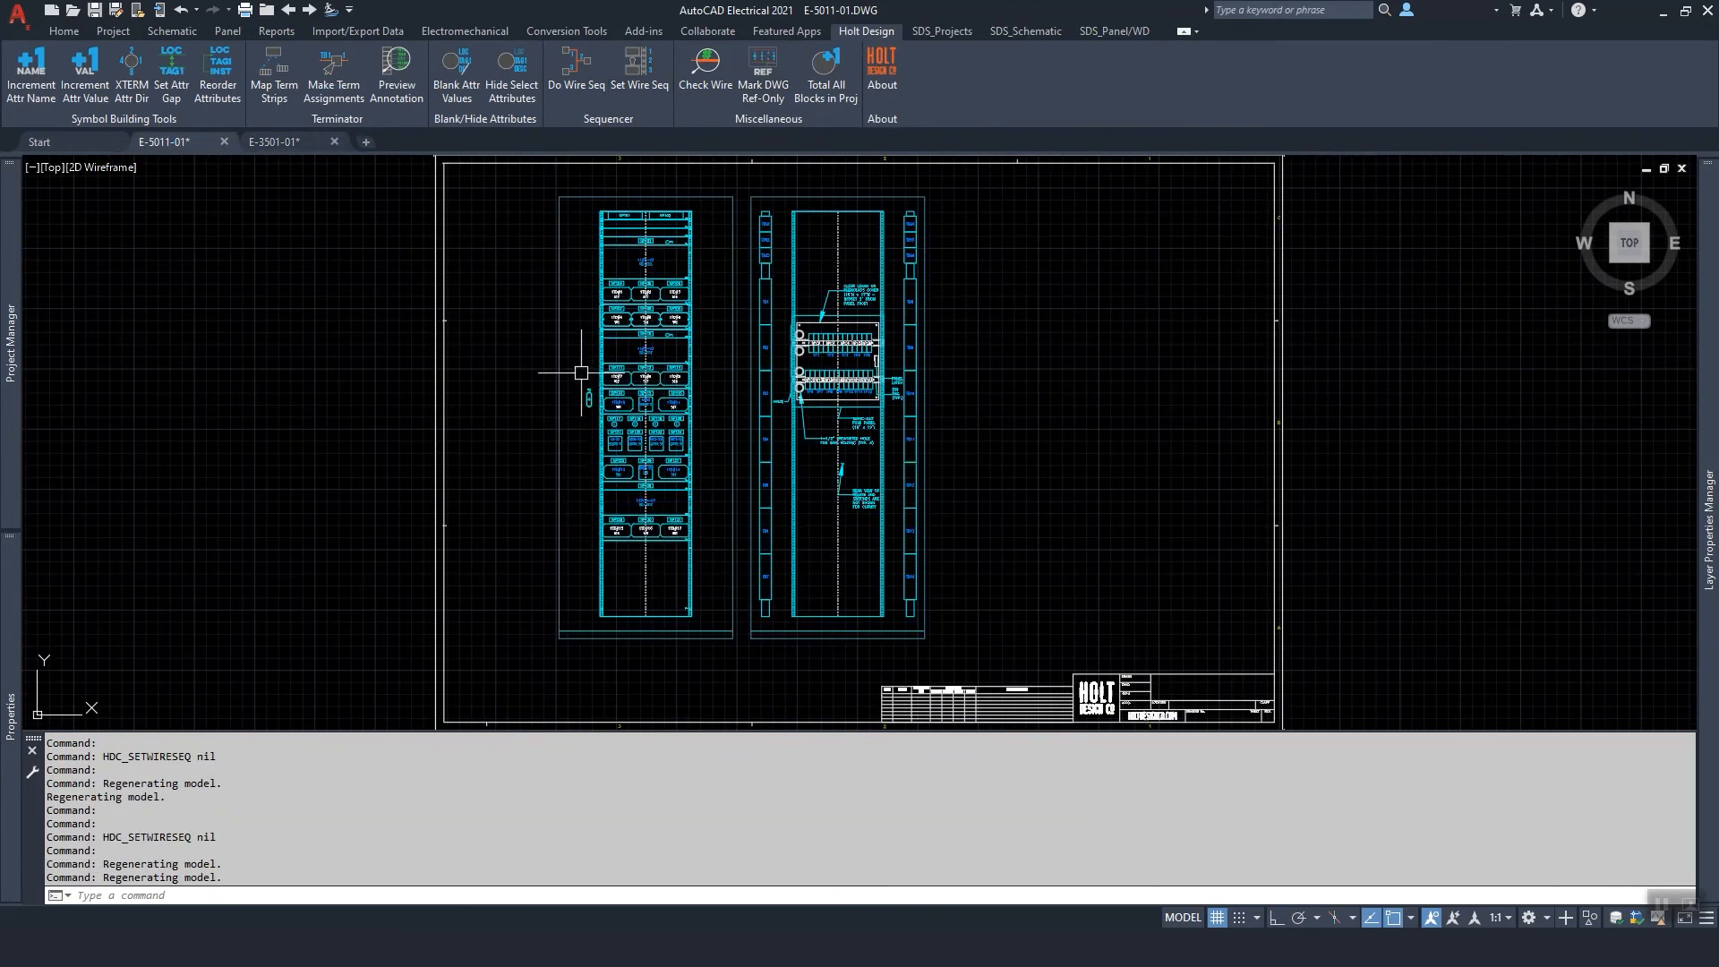
pyautogui.click(295, 145)
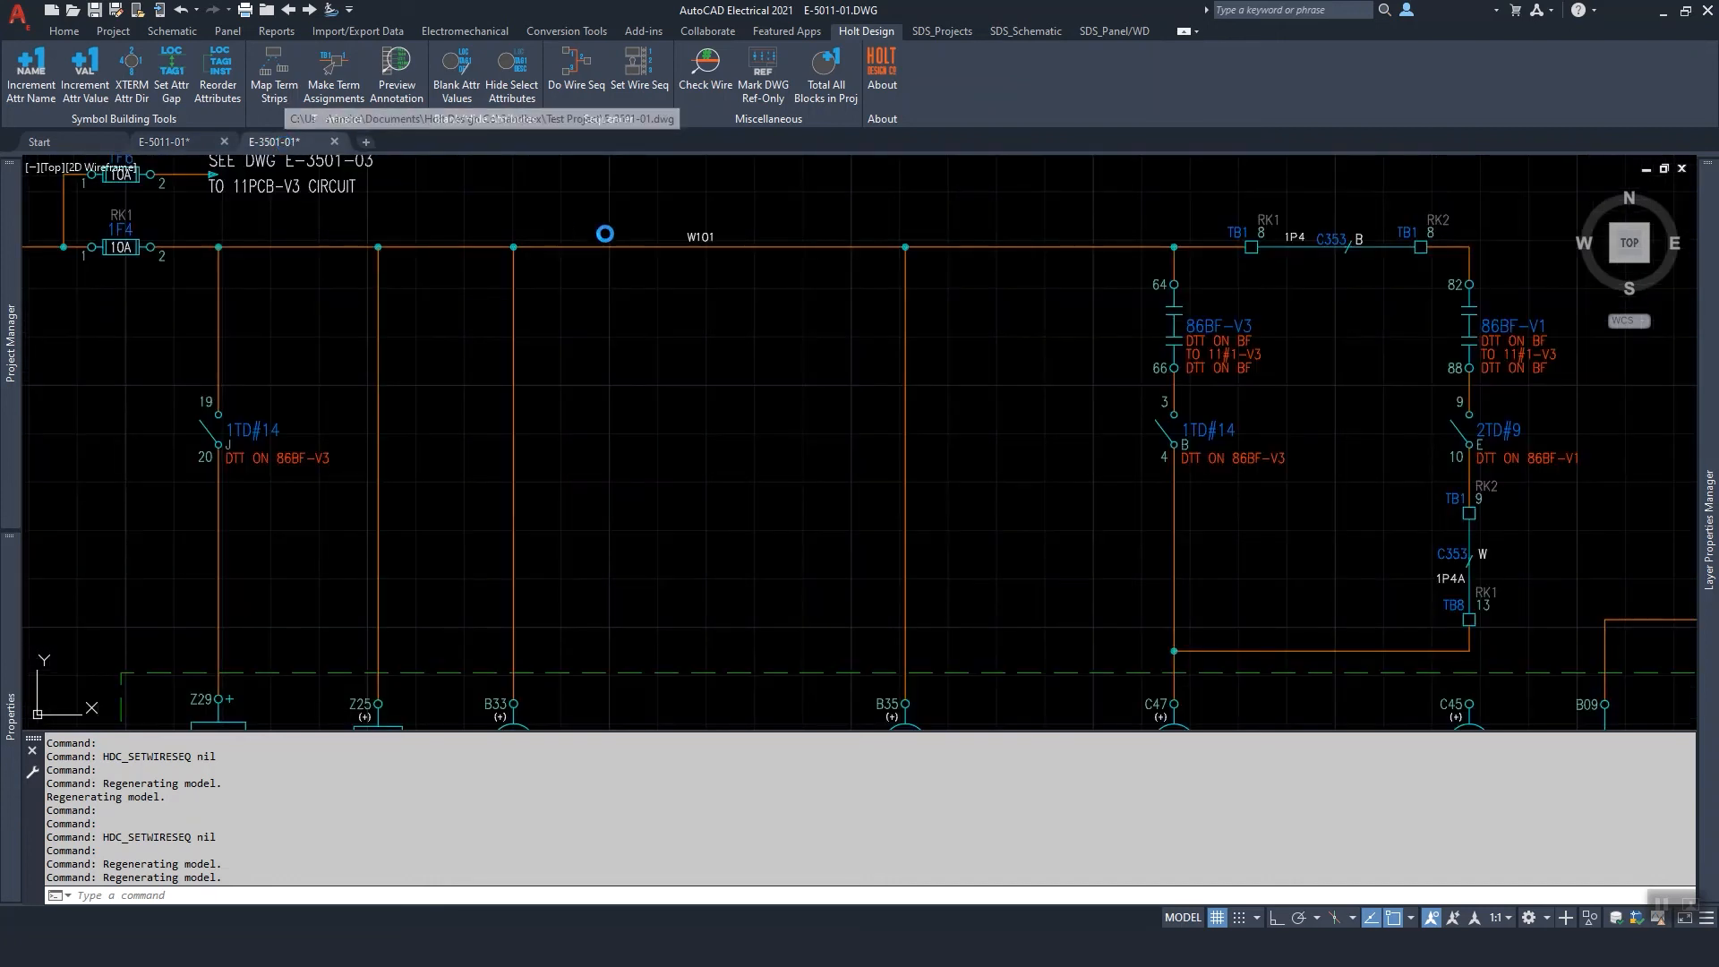
# Step: Automatically sequence the single wire W101 with Do Wire Seq and save the drawing
pyautogui.click(590, 90)
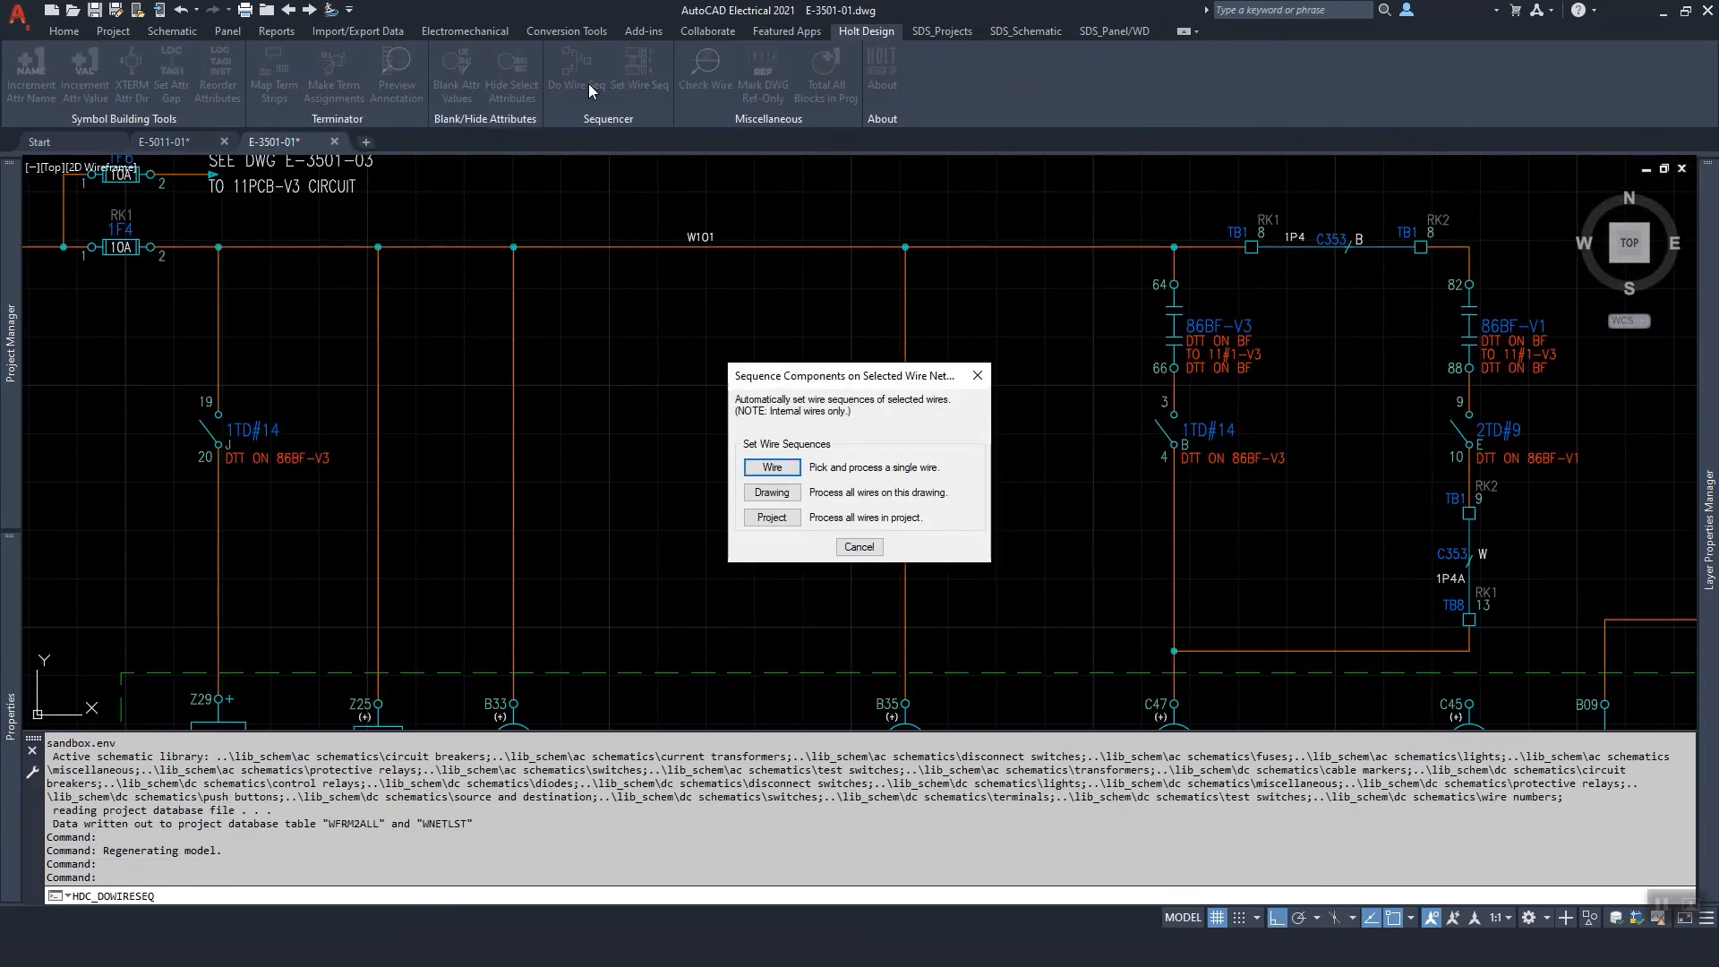
pyautogui.click(768, 469)
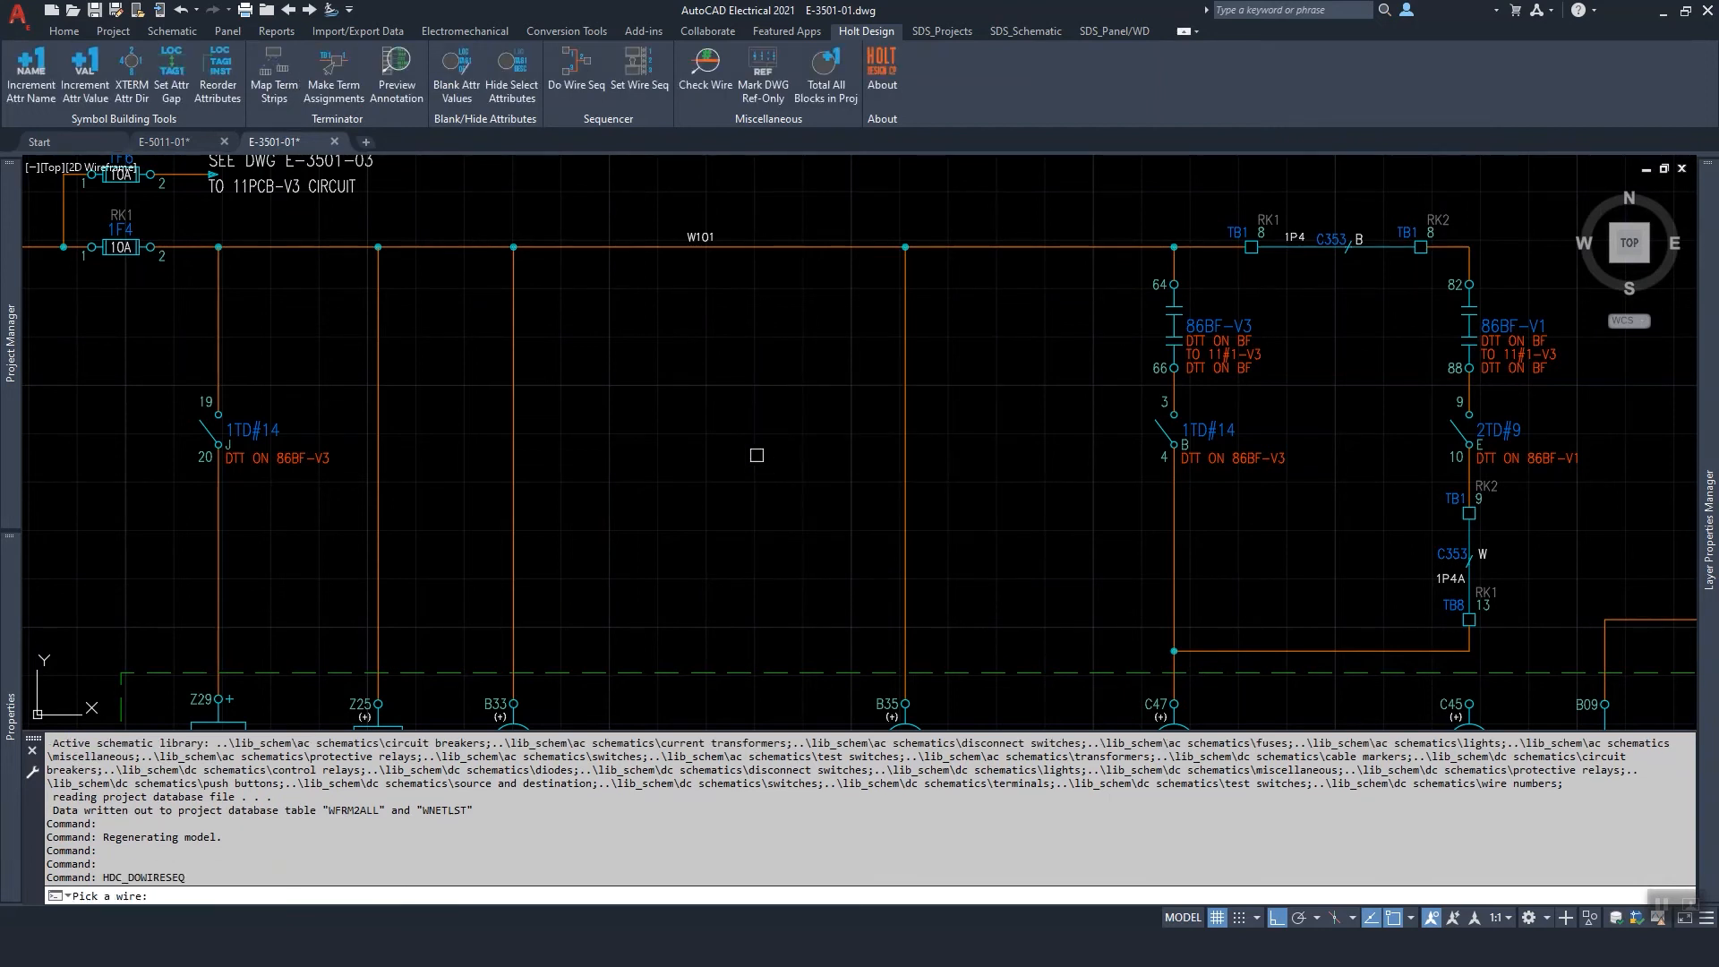
pyautogui.click(564, 247)
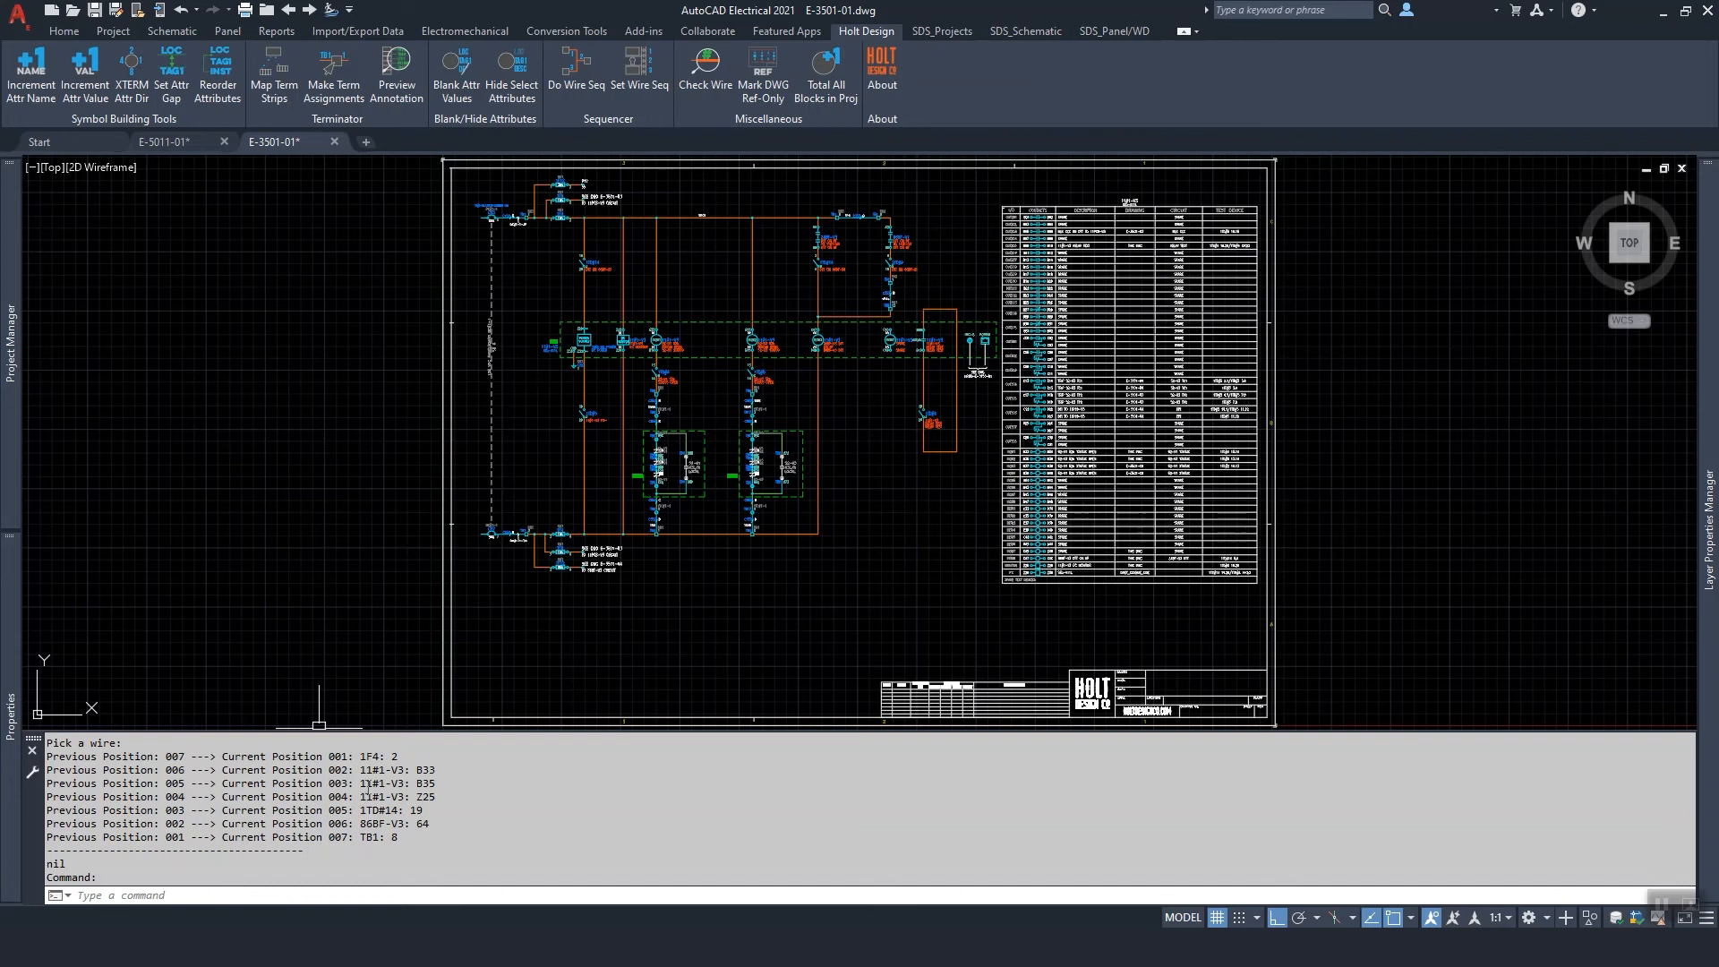
pyautogui.press('Escape')
pyautogui.press('Escape')
pyautogui.hotkey('ctrl', 's')
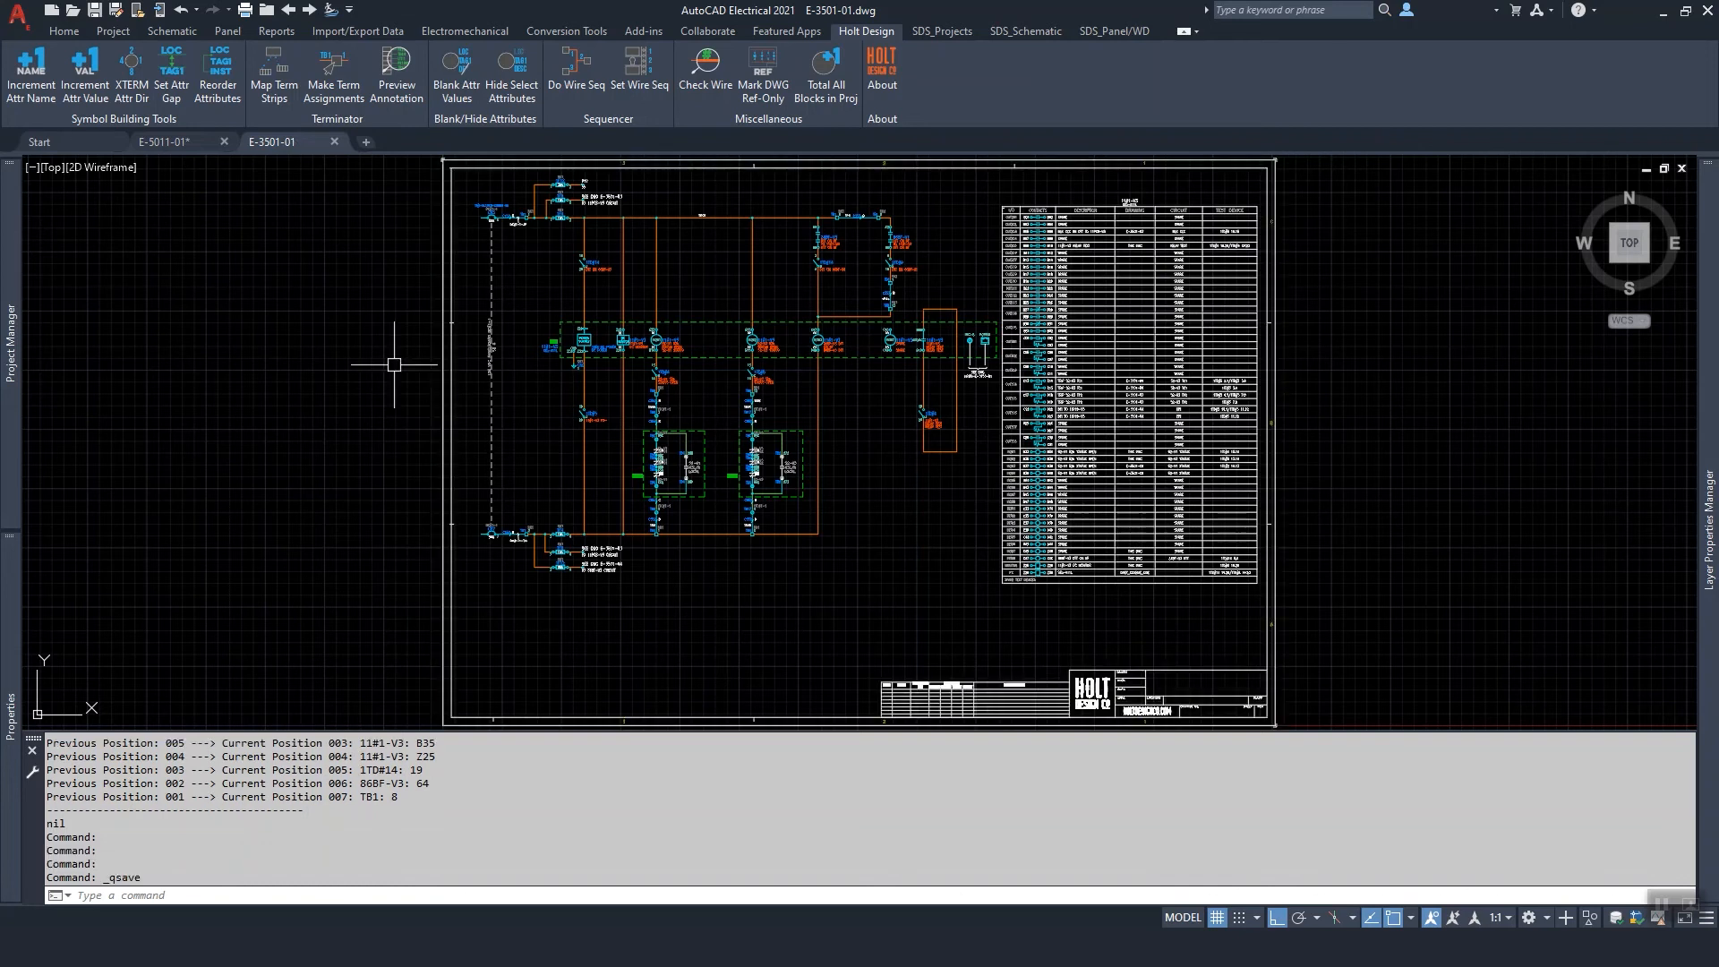
# Step: Check the updated connection order of wire W101 in Edit Wire Sequence and close it without changes
pyautogui.rightClick(672, 221)
pyautogui.press('Escape')
pyautogui.rightClick(677, 217)
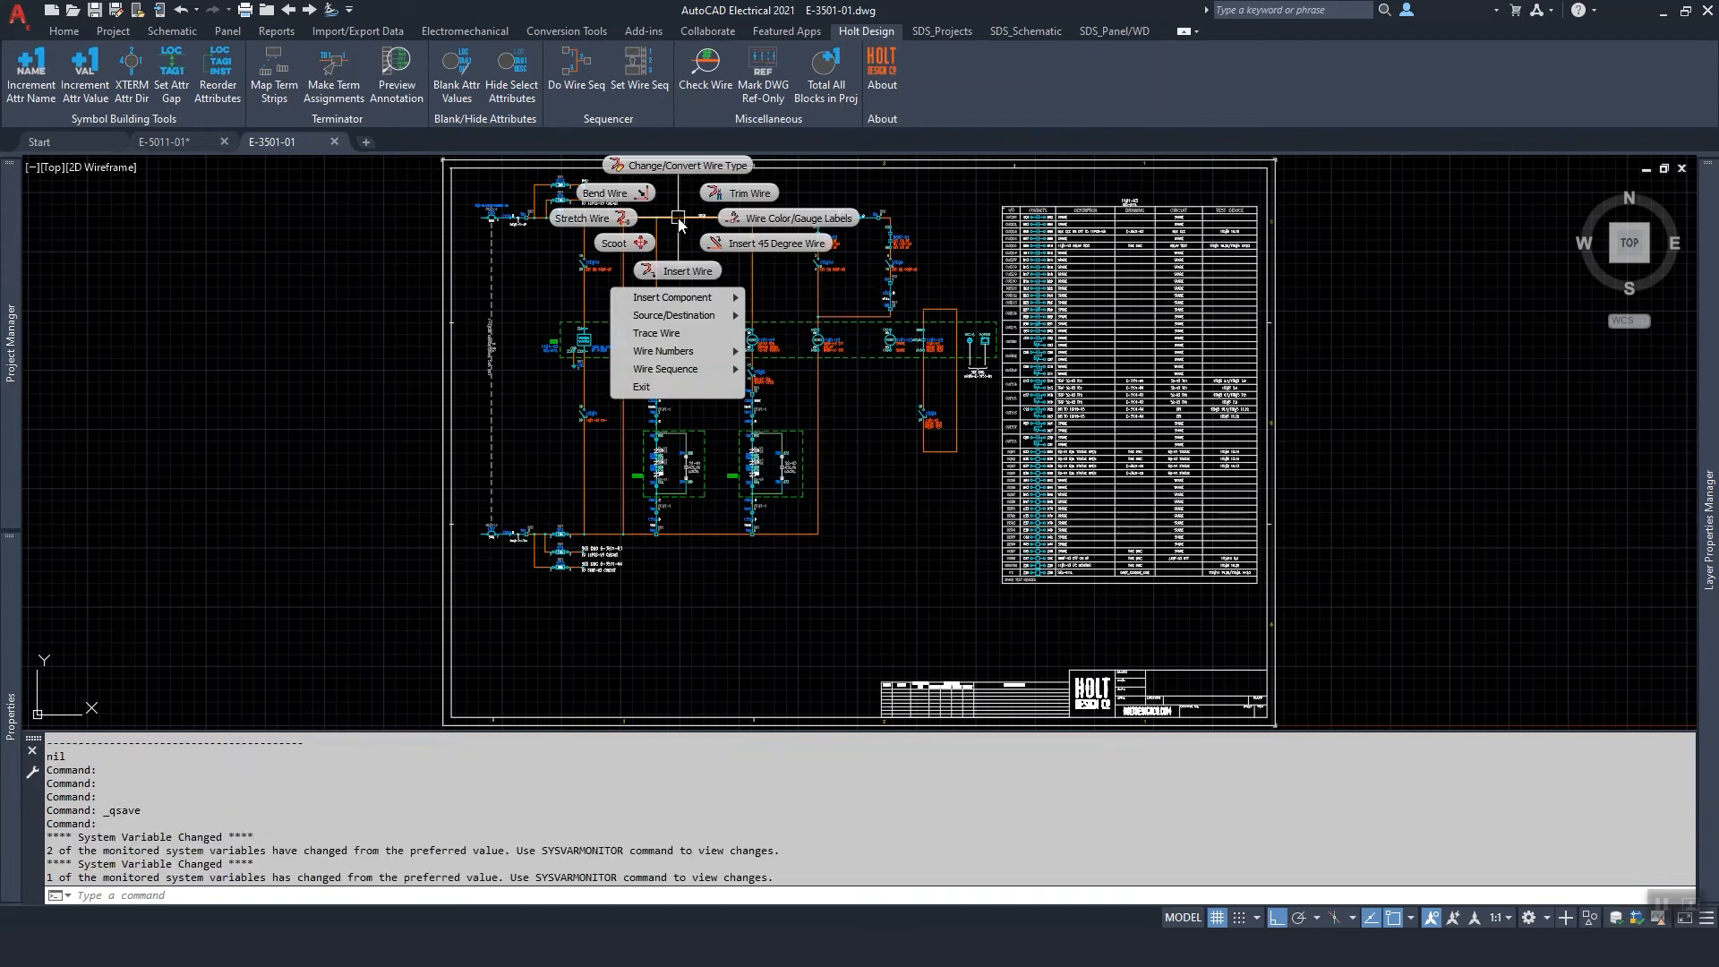
pyautogui.moveTo(692, 379)
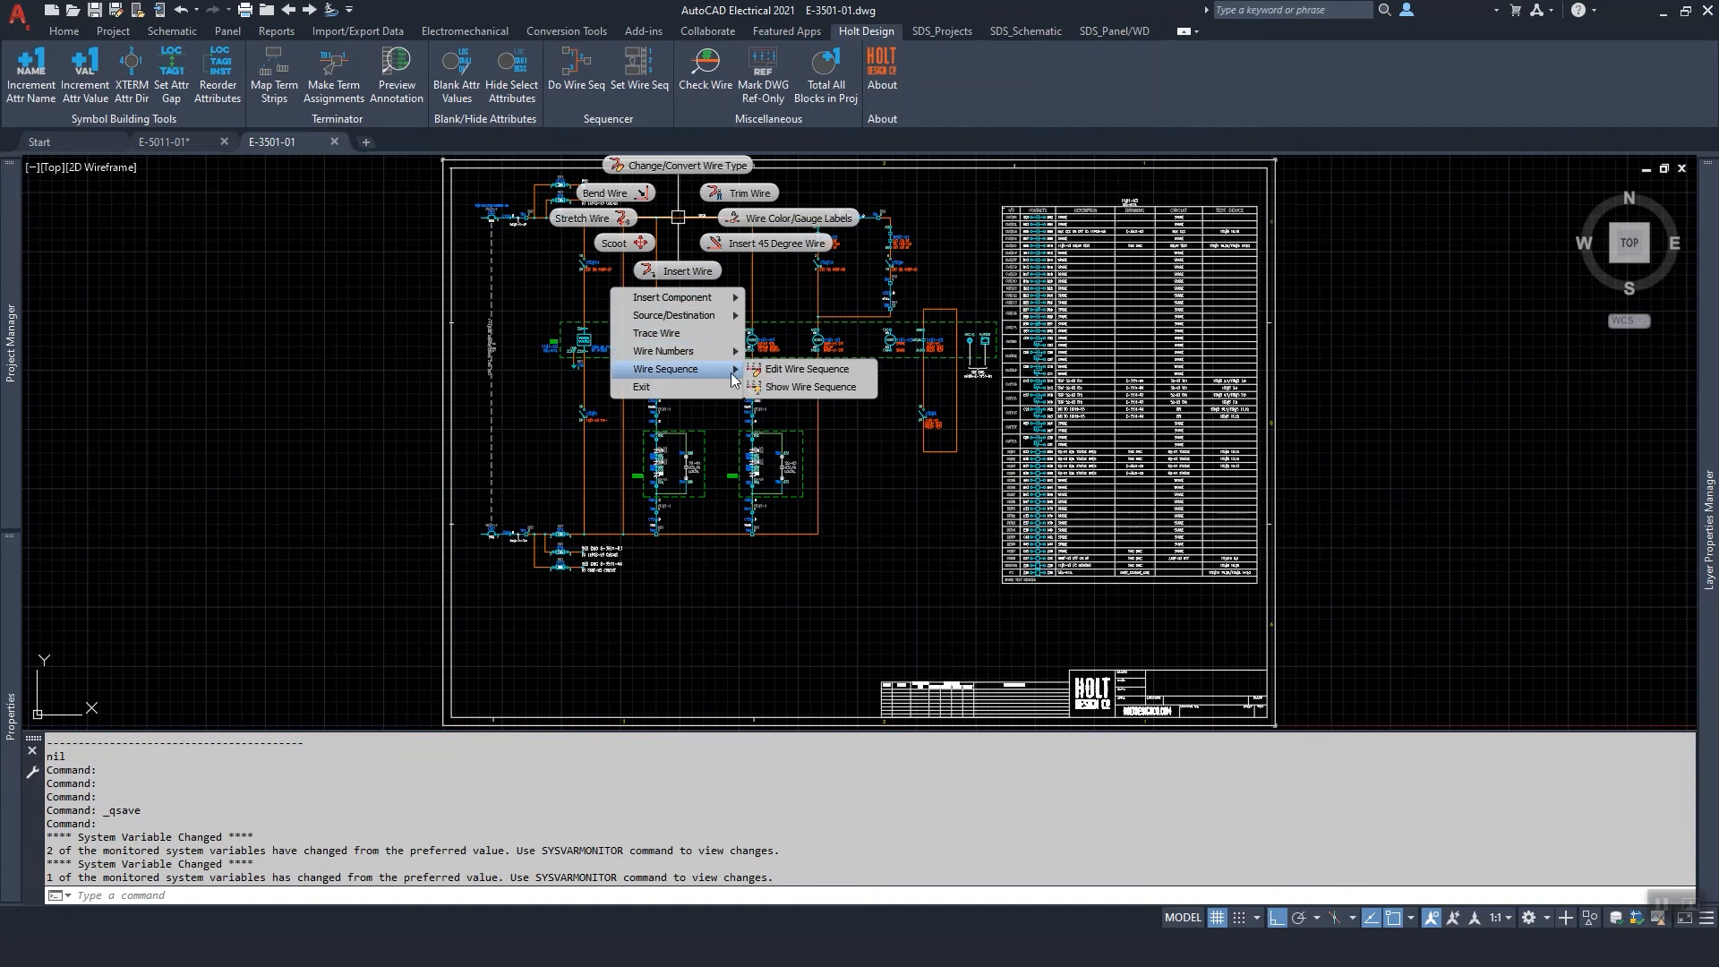
pyautogui.click(780, 372)
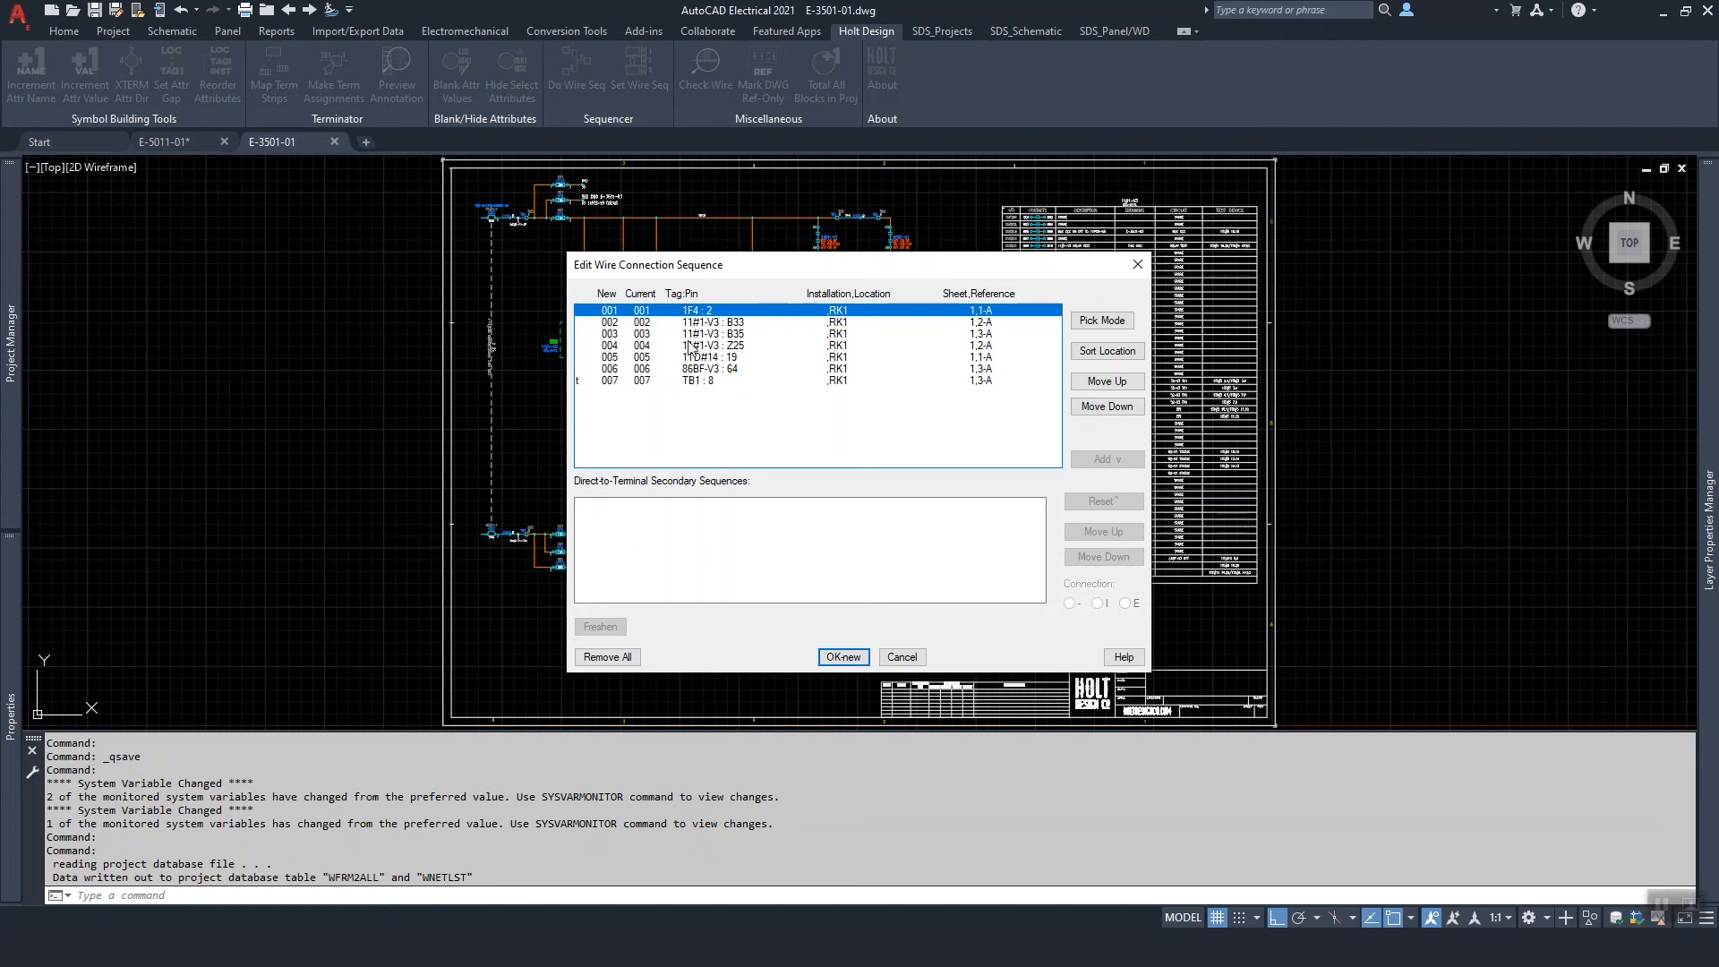
pyautogui.click(902, 657)
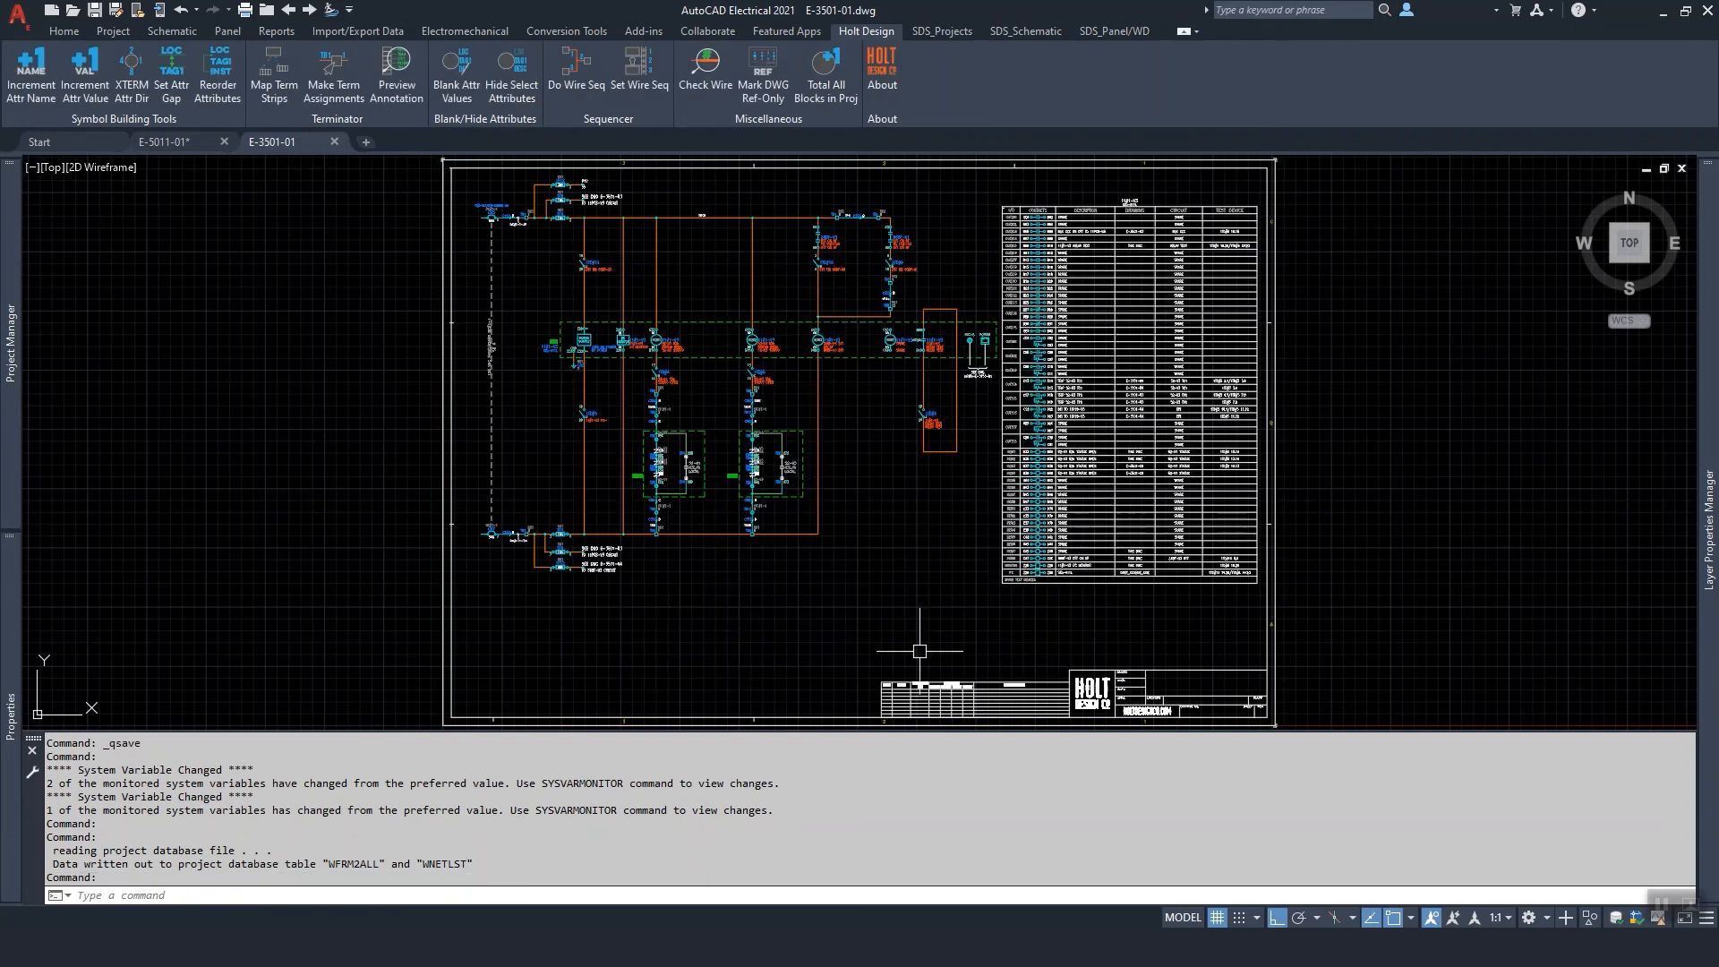
# Step: Run Do Wire Seq on all wires of this drawing and review the position changes in the command history
pyautogui.click(573, 87)
pyautogui.click(758, 493)
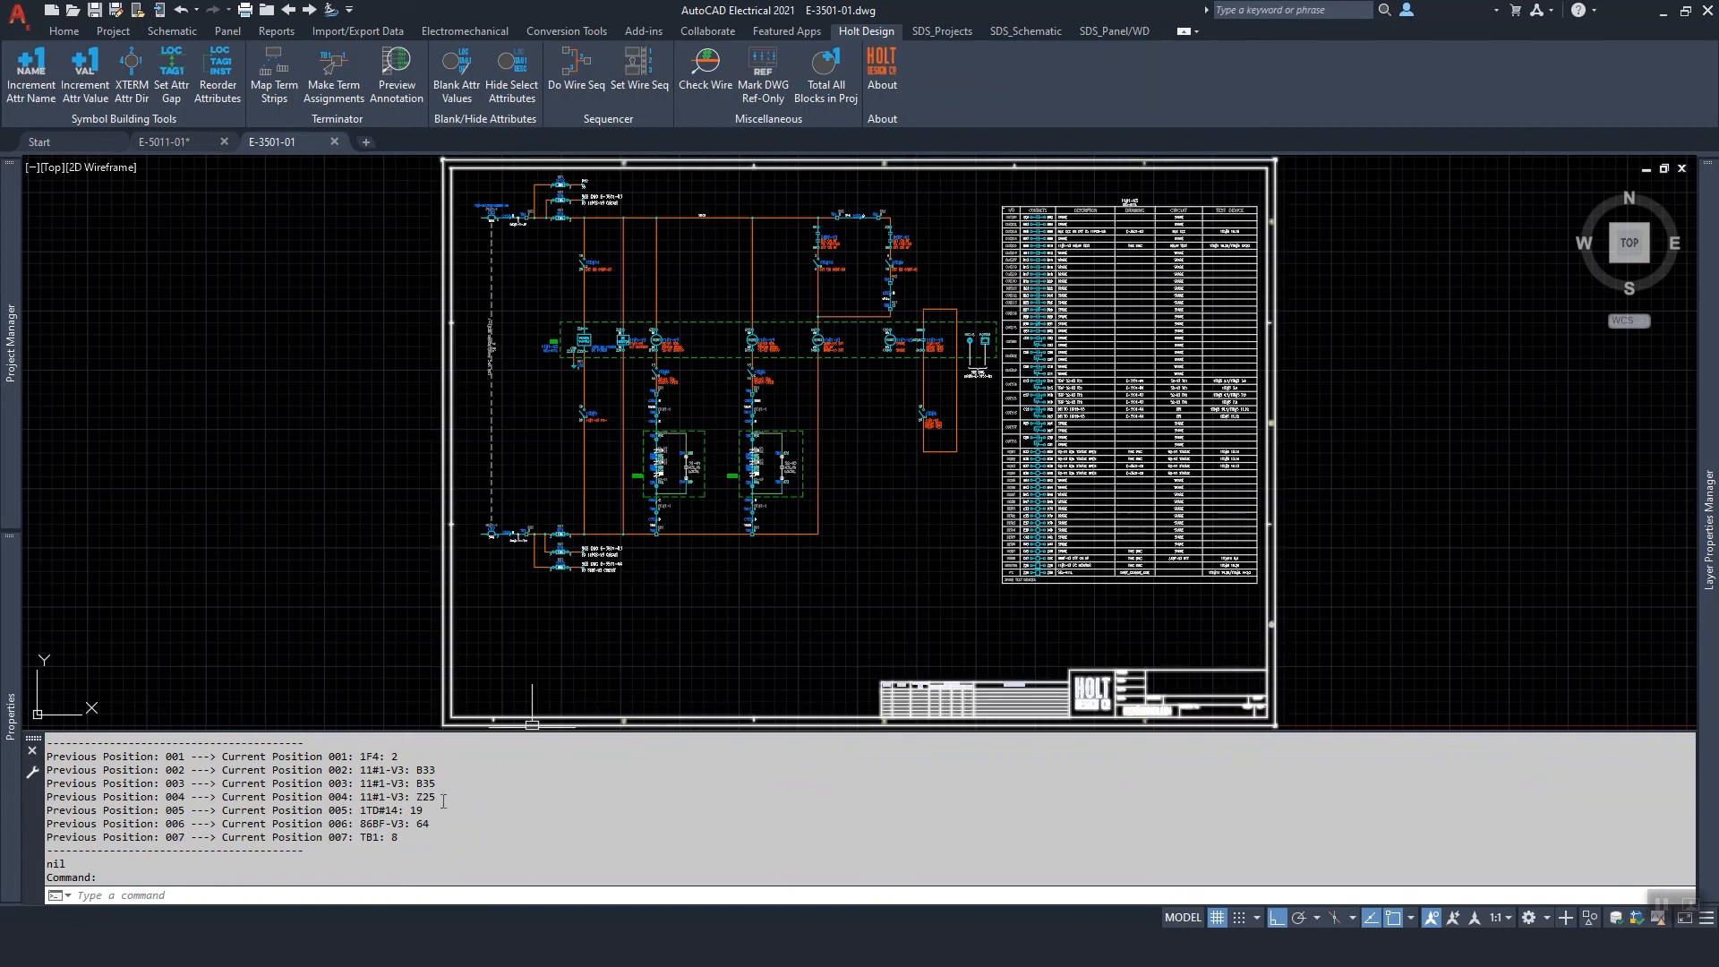
pyautogui.scroll(3, 443, 802)
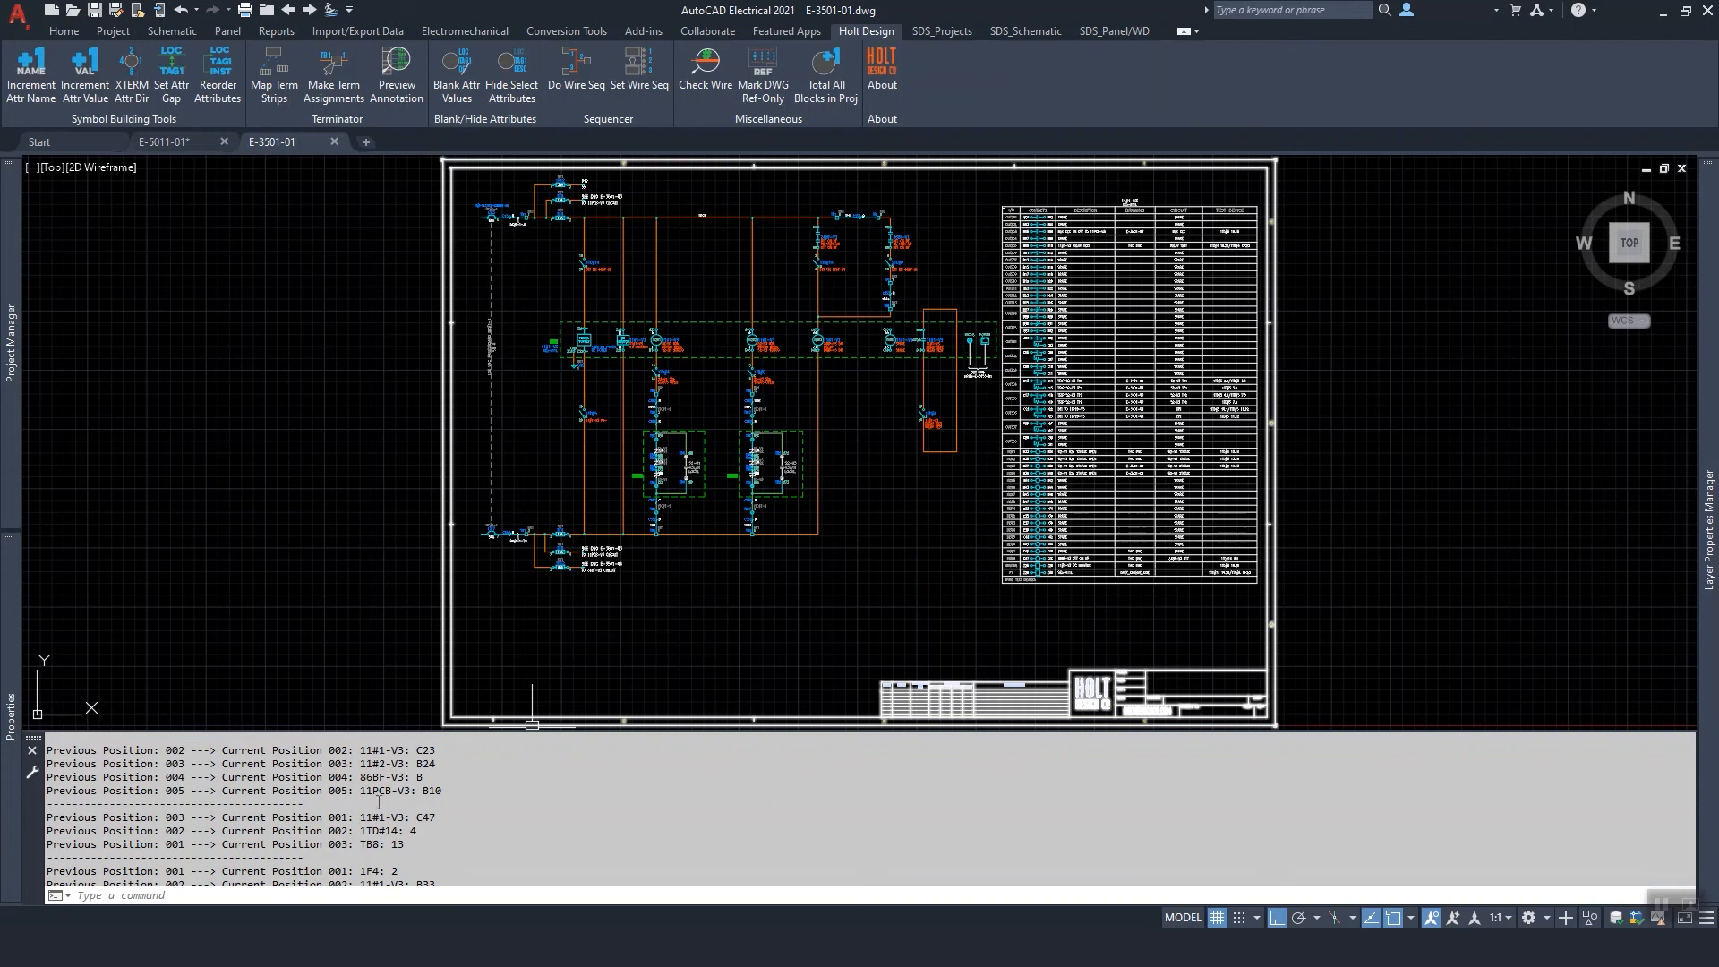
pyautogui.scroll(6, 407, 802)
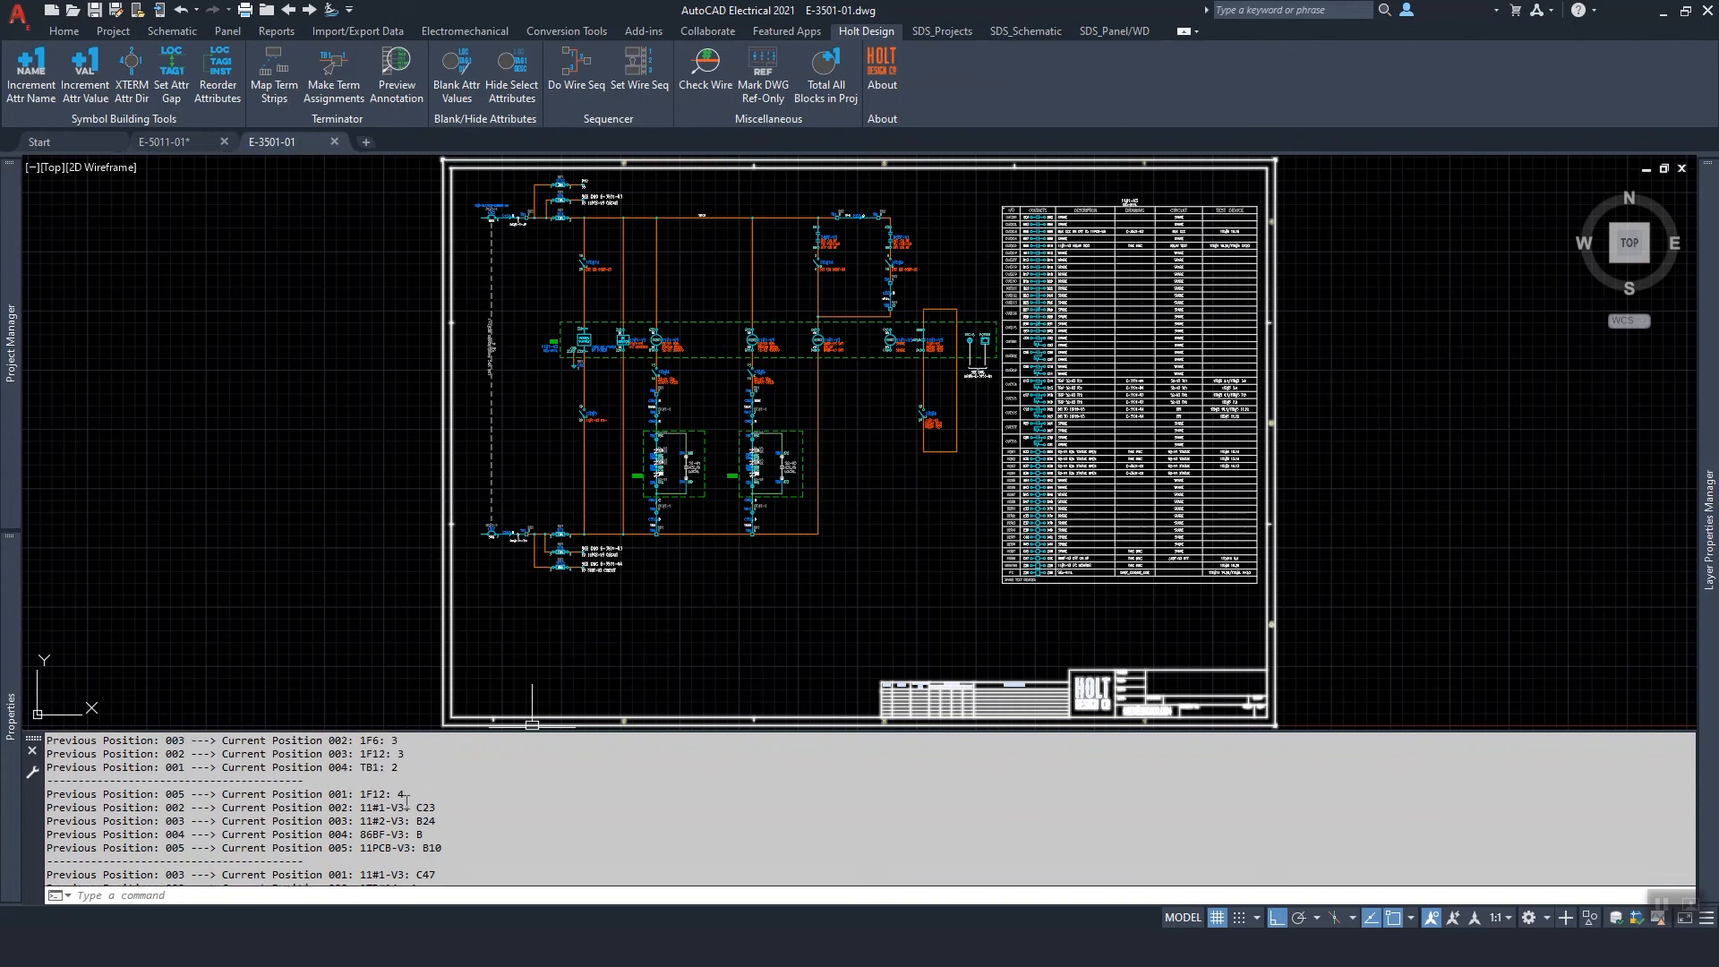
pyautogui.scroll(1, 406, 802)
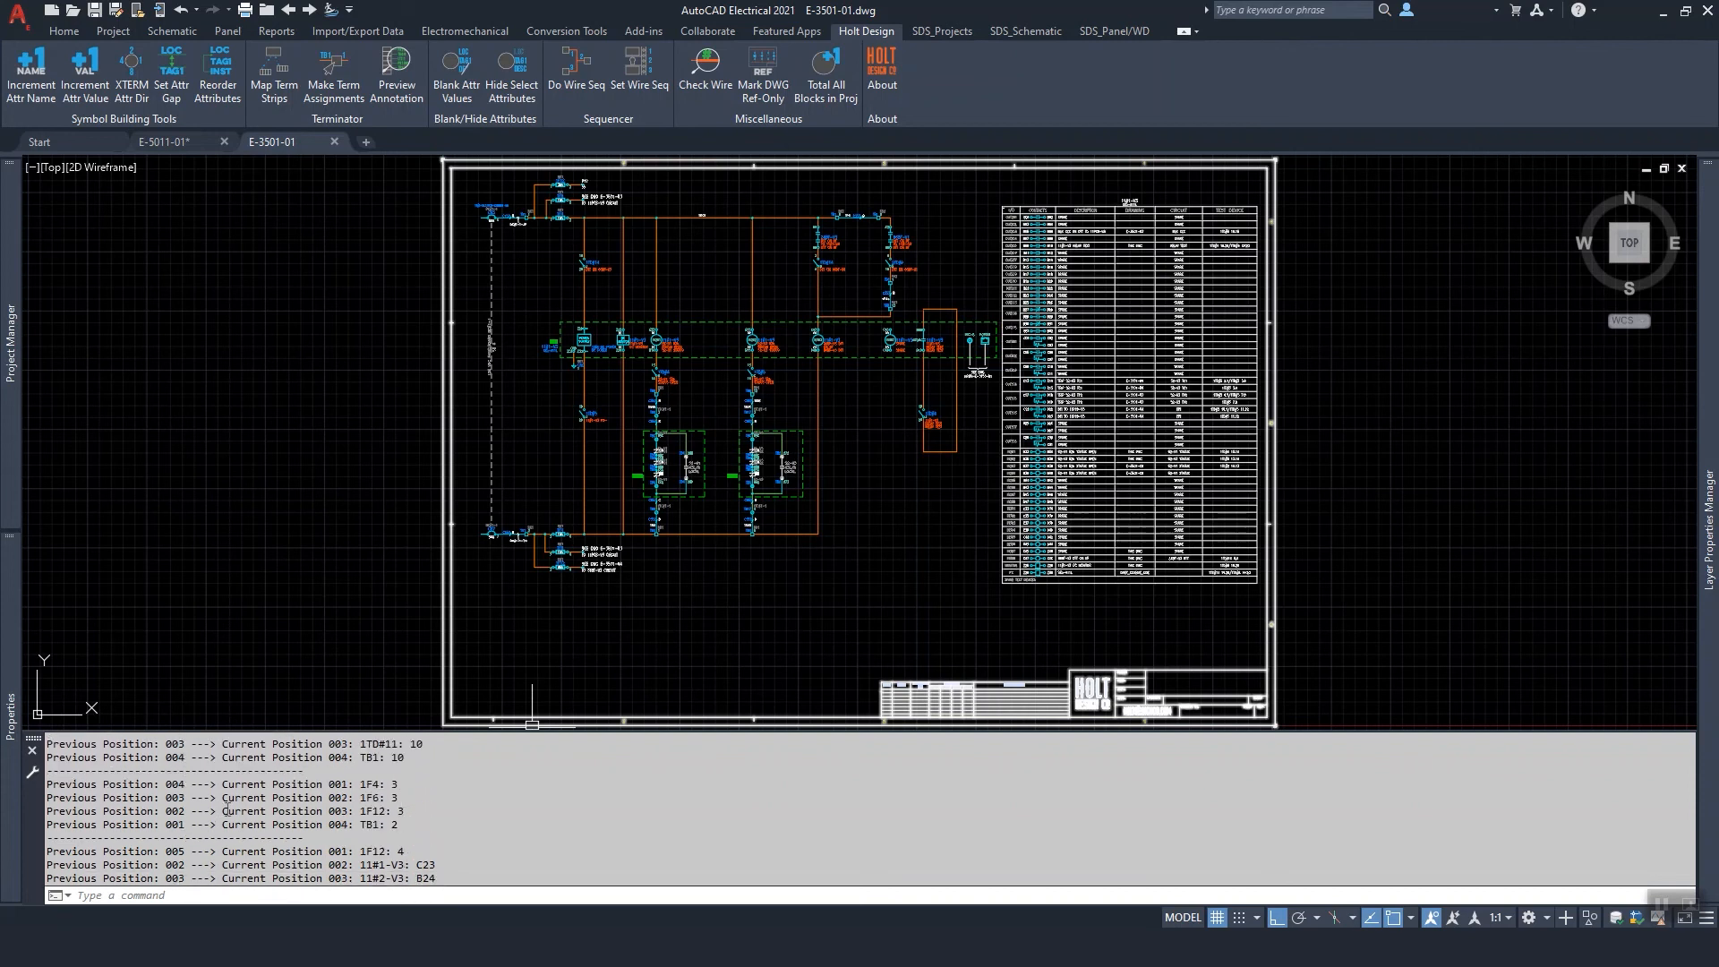
pyautogui.scroll(3, 338, 797)
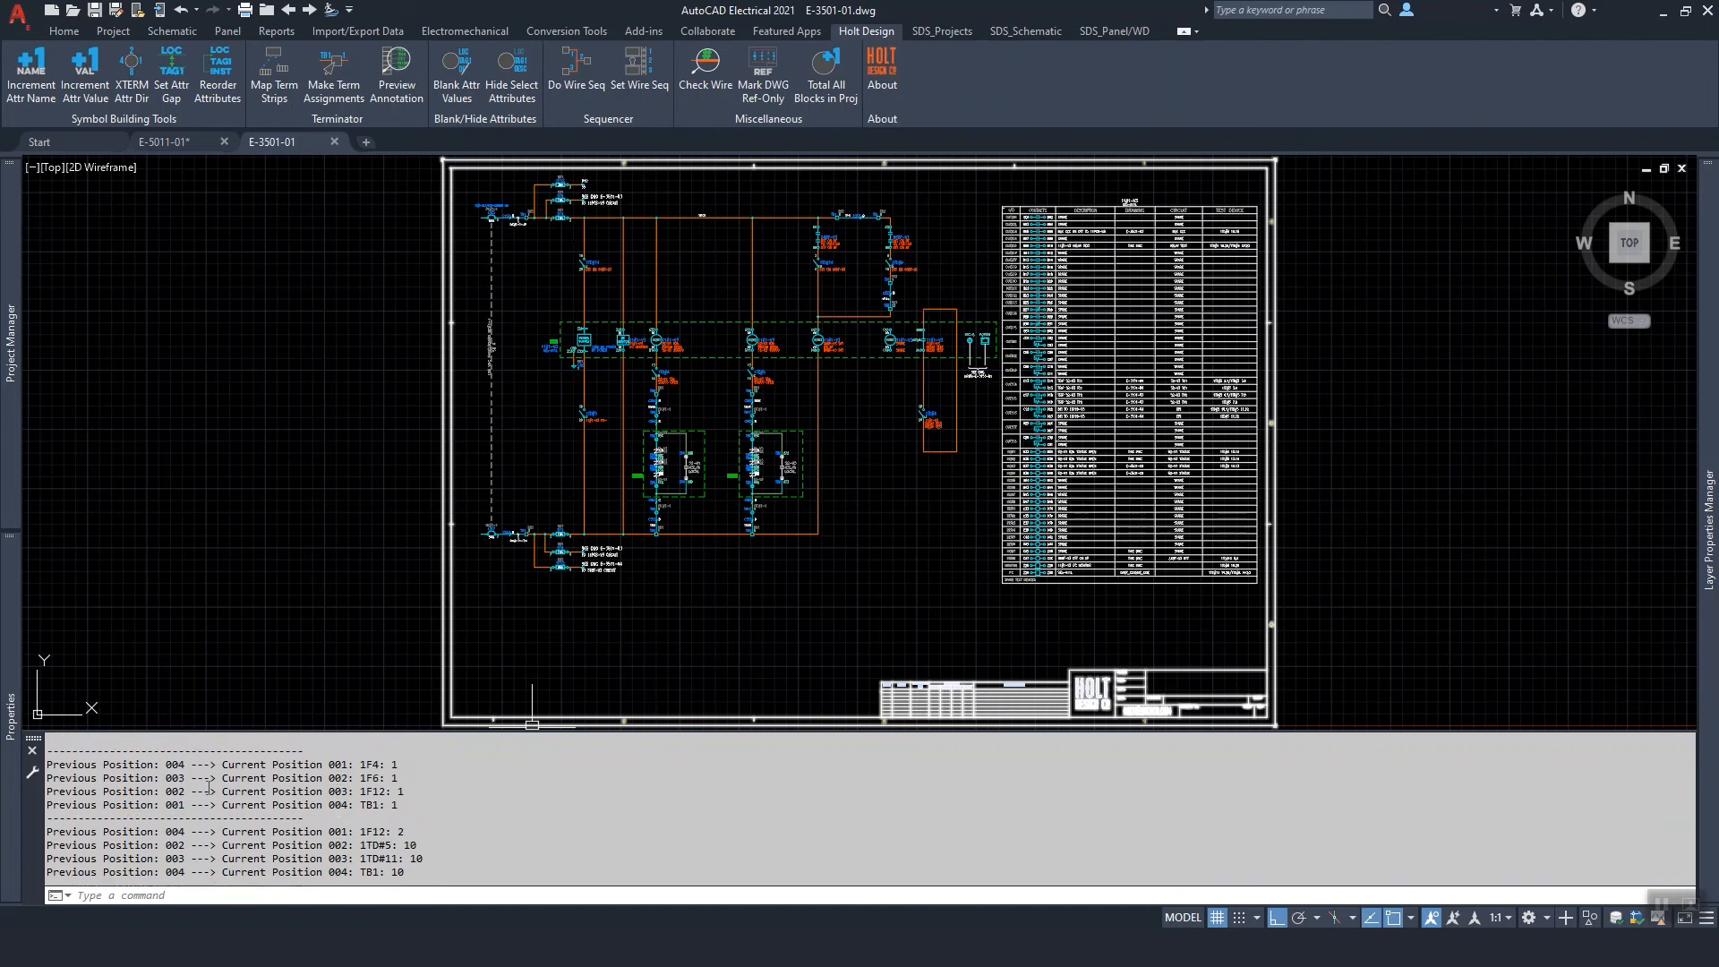
pyautogui.scroll(2, 283, 784)
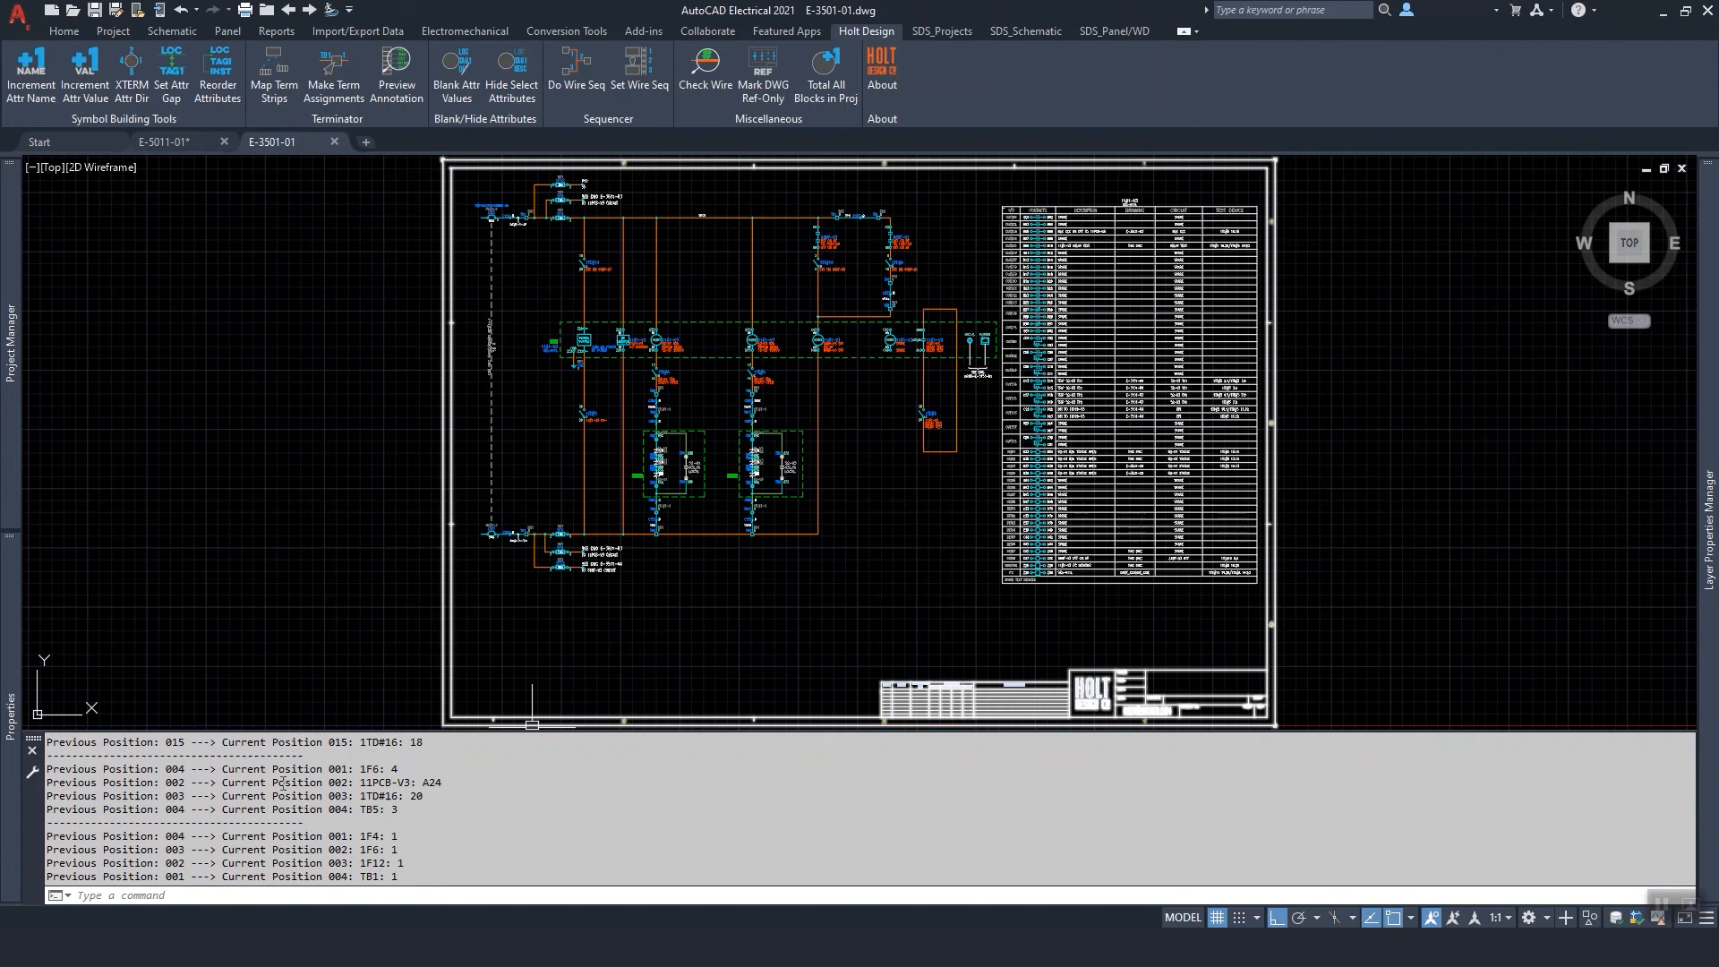
# Step: Run Do Wire Seq on the project for all drawings in the SCHEMATIC subfolder, allowing the current drawing to be saved
pyautogui.click(587, 77)
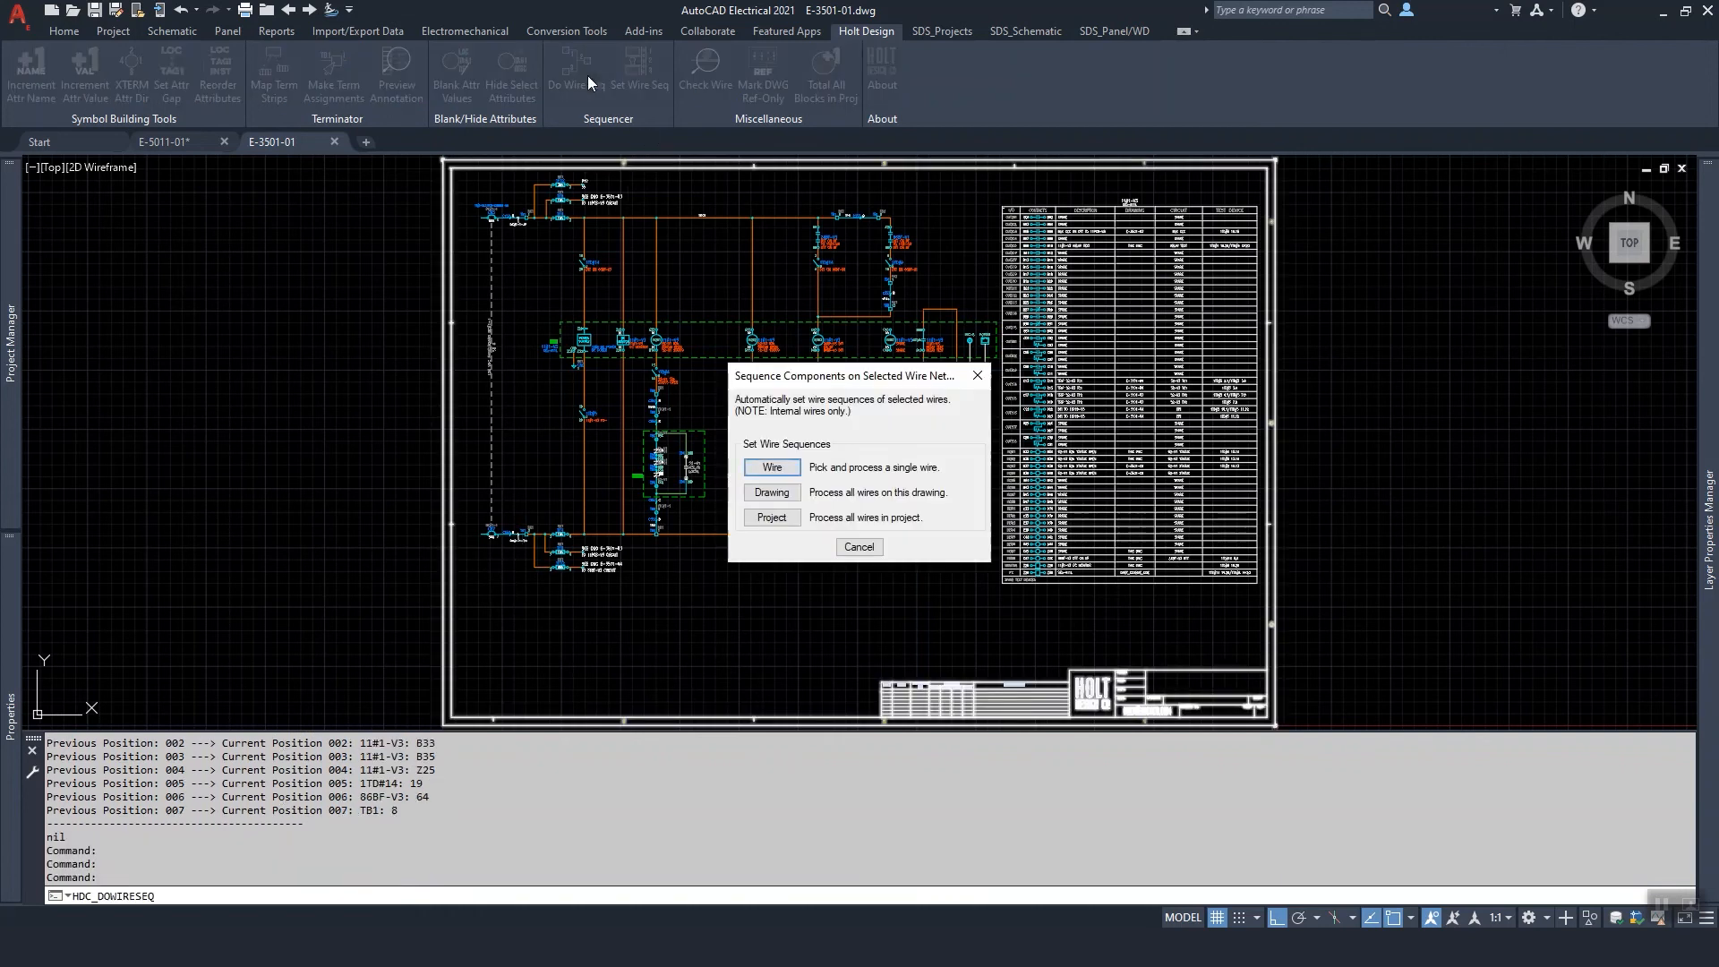
pyautogui.click(783, 517)
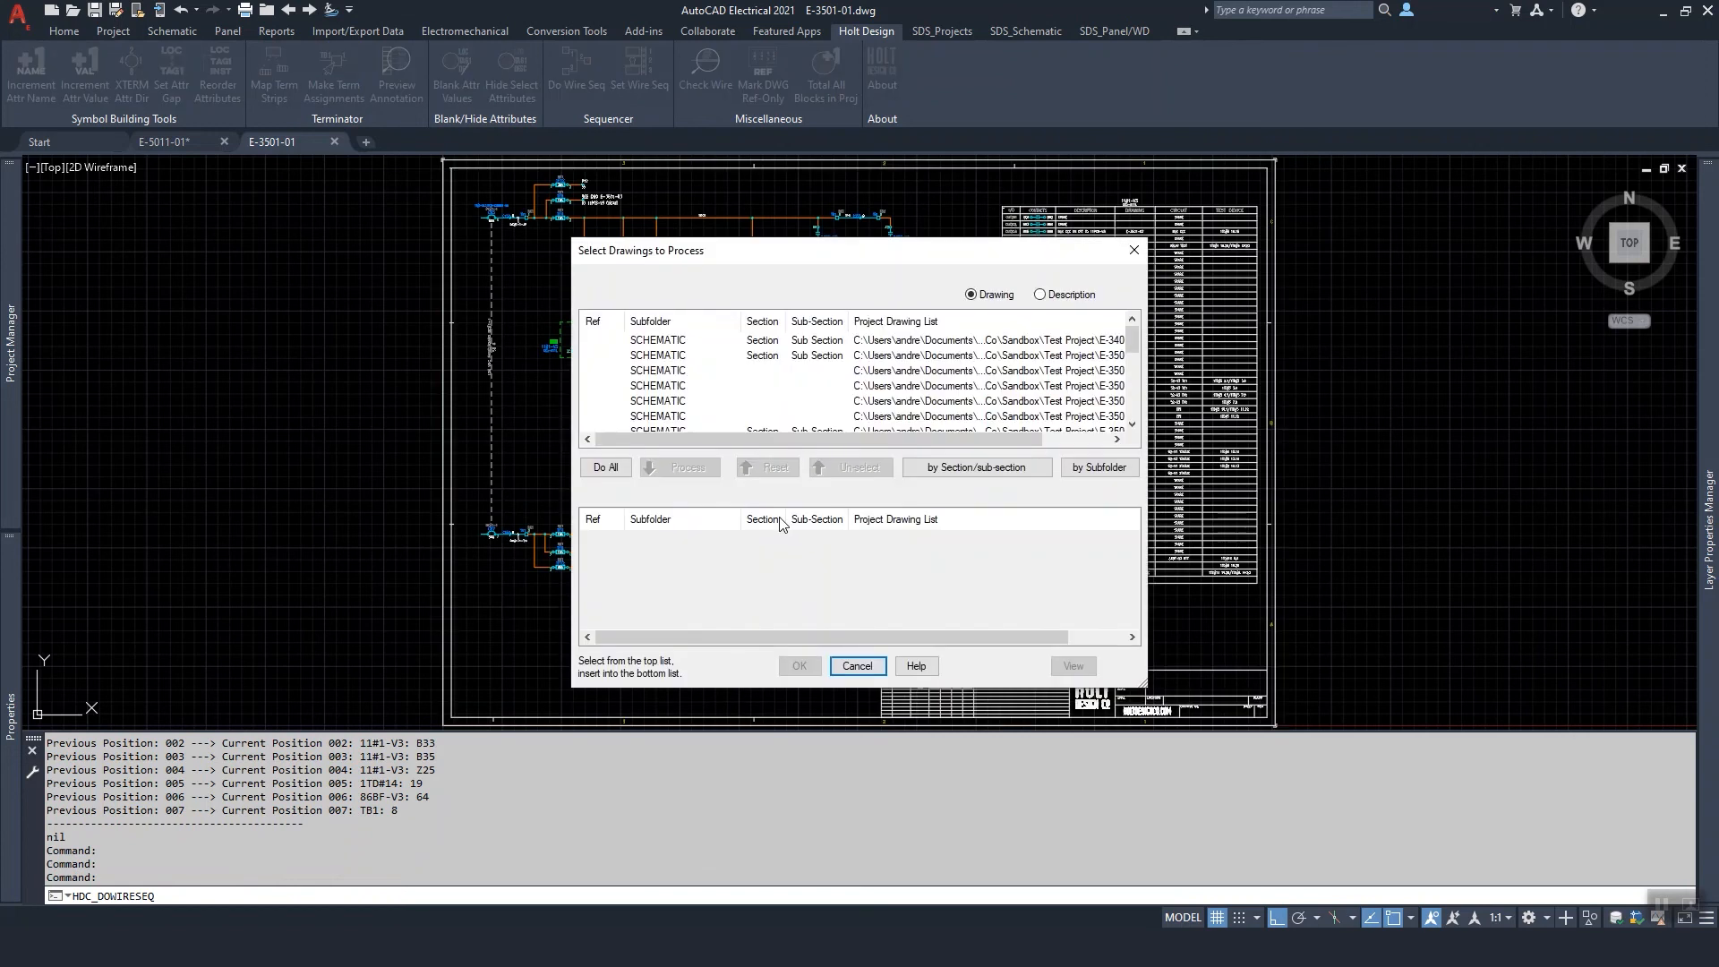
pyautogui.click(1092, 470)
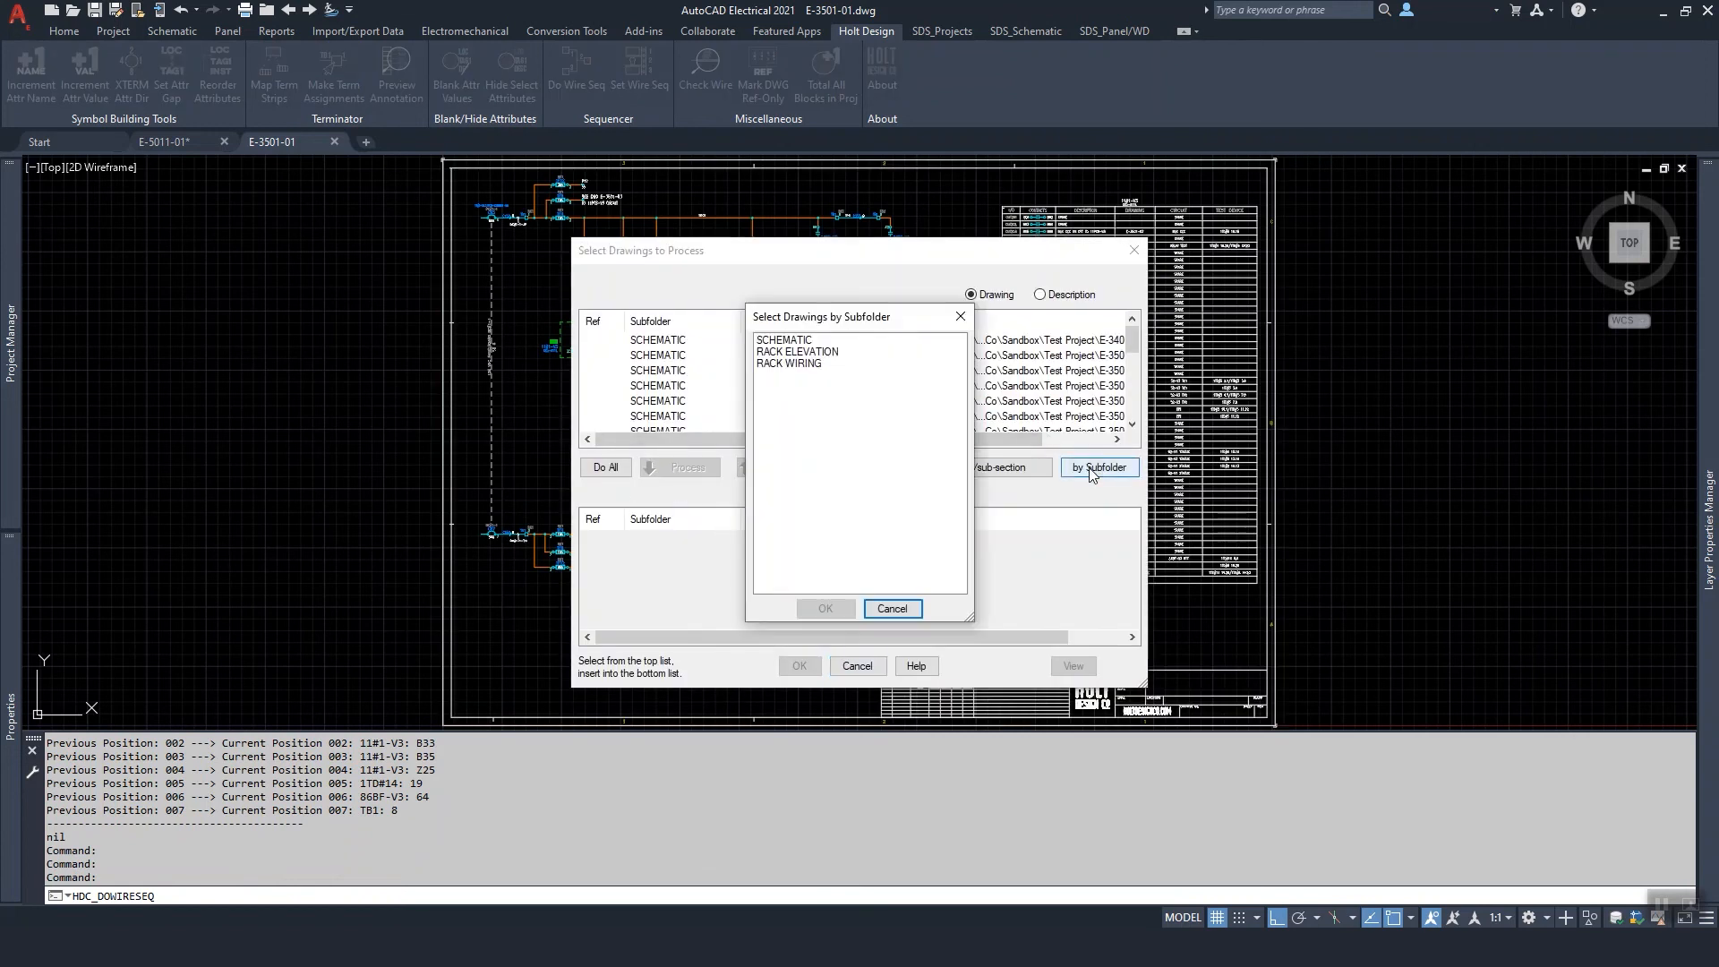
pyautogui.click(816, 342)
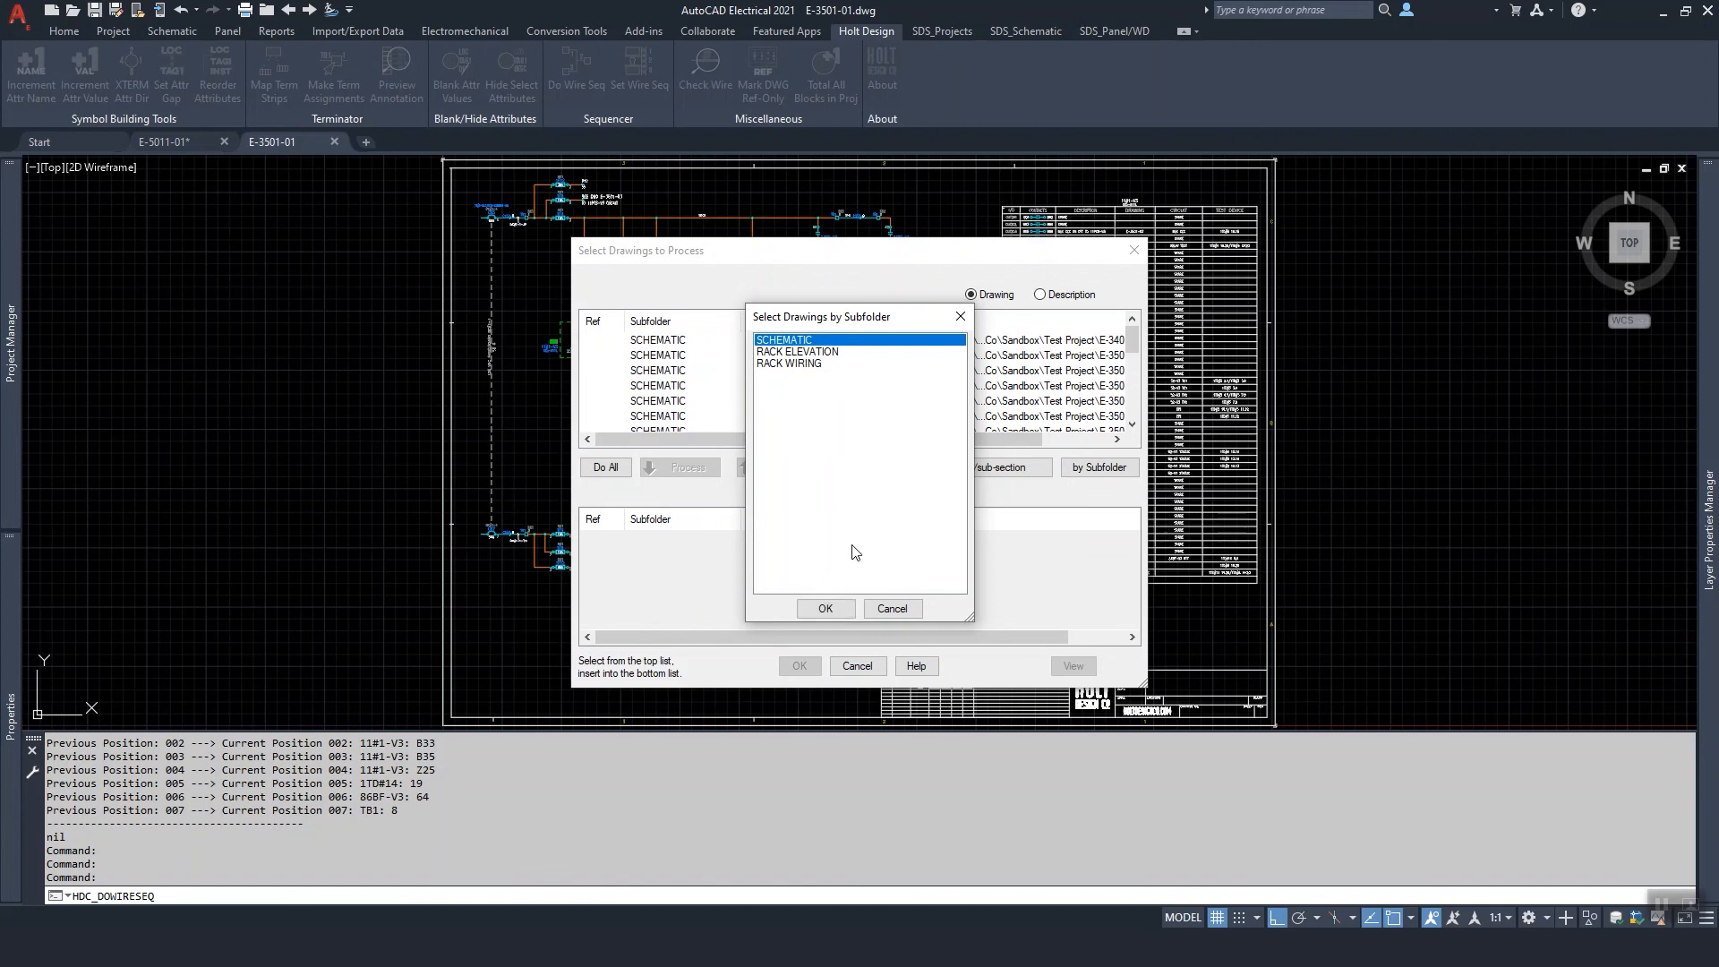
pyautogui.click(825, 608)
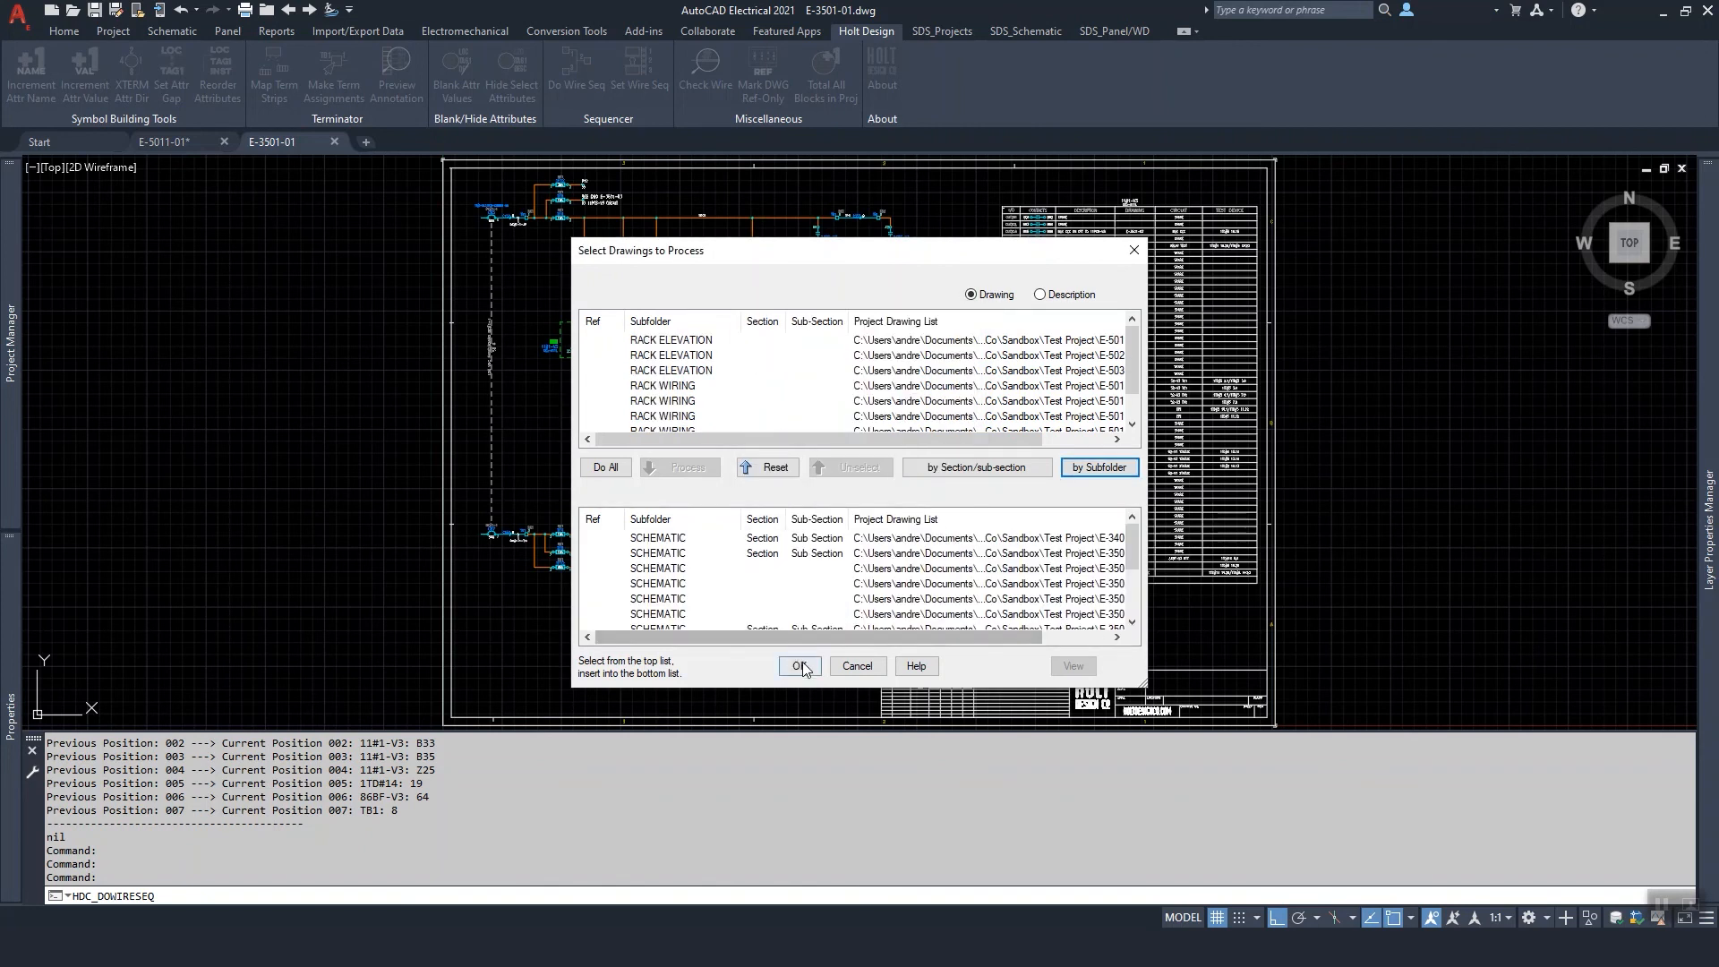
pyautogui.click(800, 666)
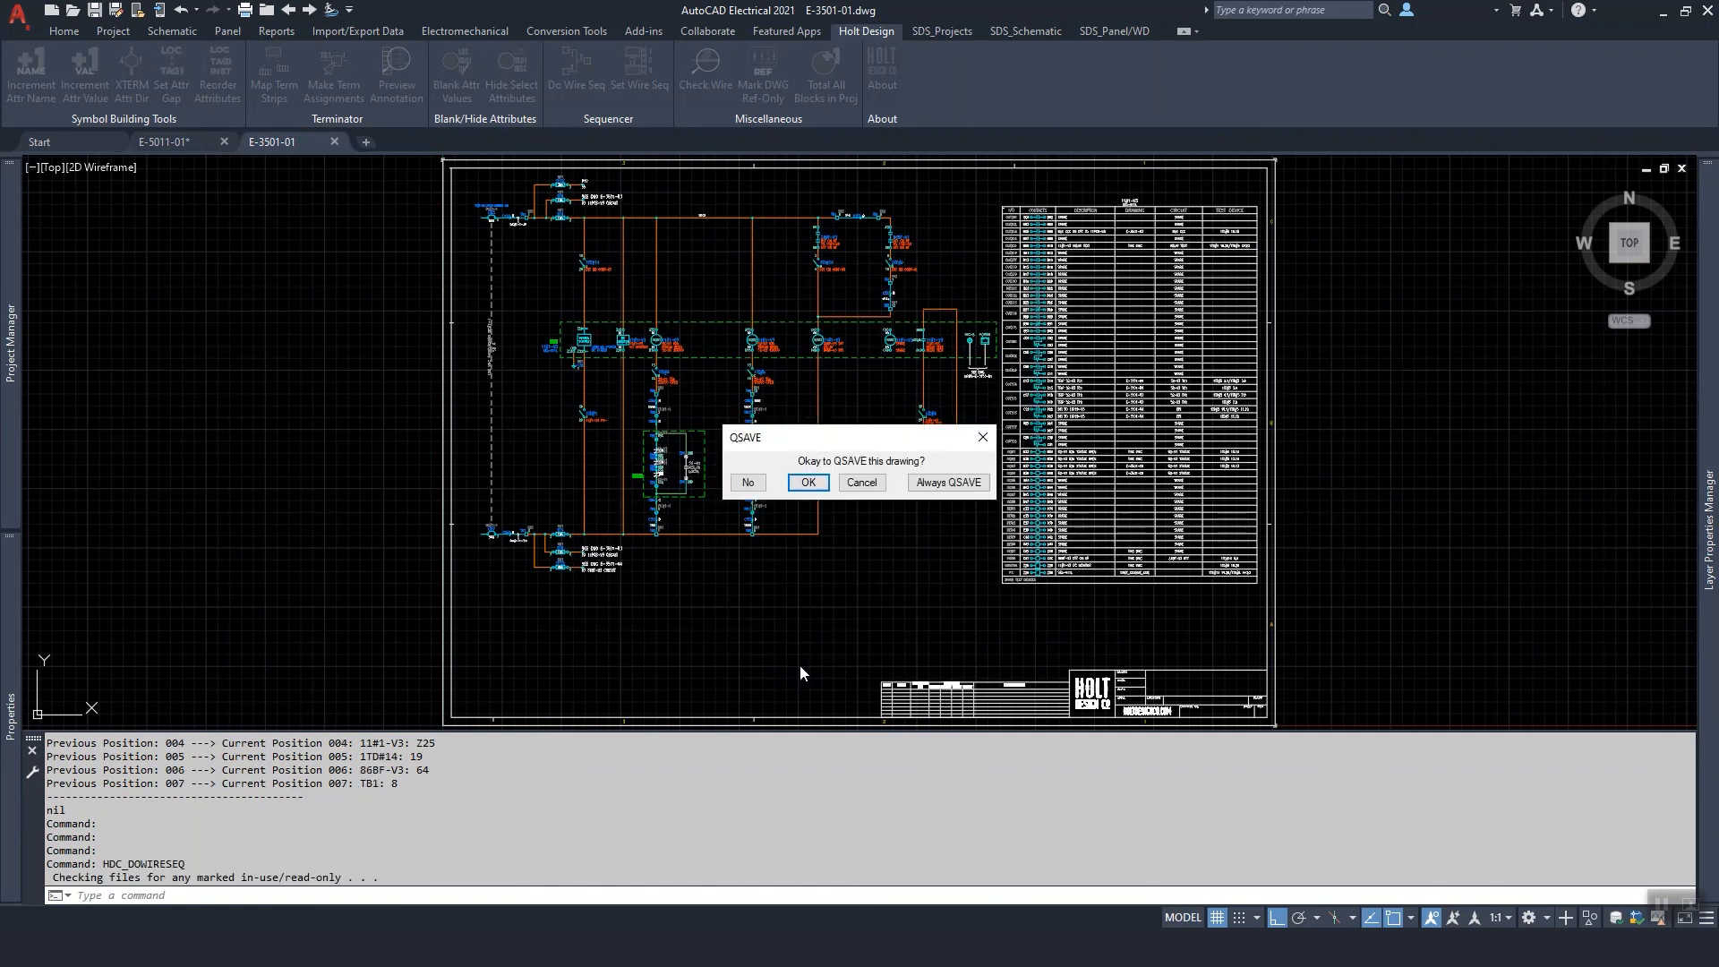
pyautogui.click(806, 484)
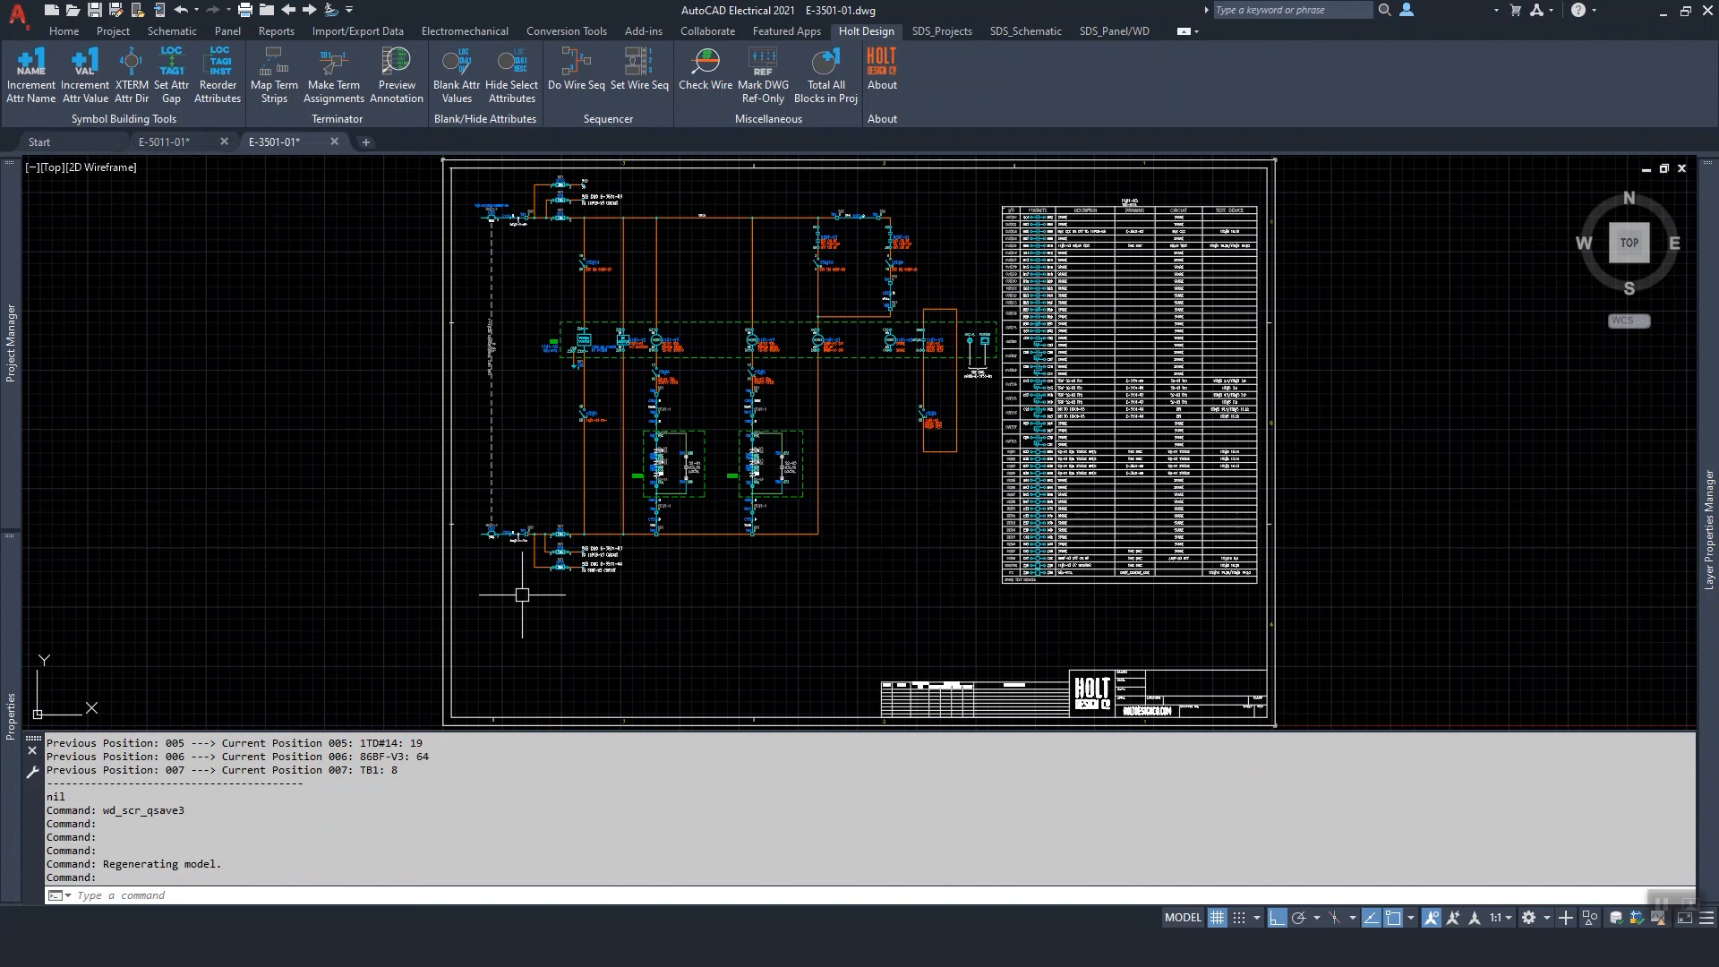
# Step: Run Do Wire Seq on the single wire between terminal 4 of lower fuse 1F6 and the E-3501-03 reference arrow
pyautogui.write('z')
pyautogui.press('Return')
pyautogui.click(617, 592)
pyautogui.click(542, 535)
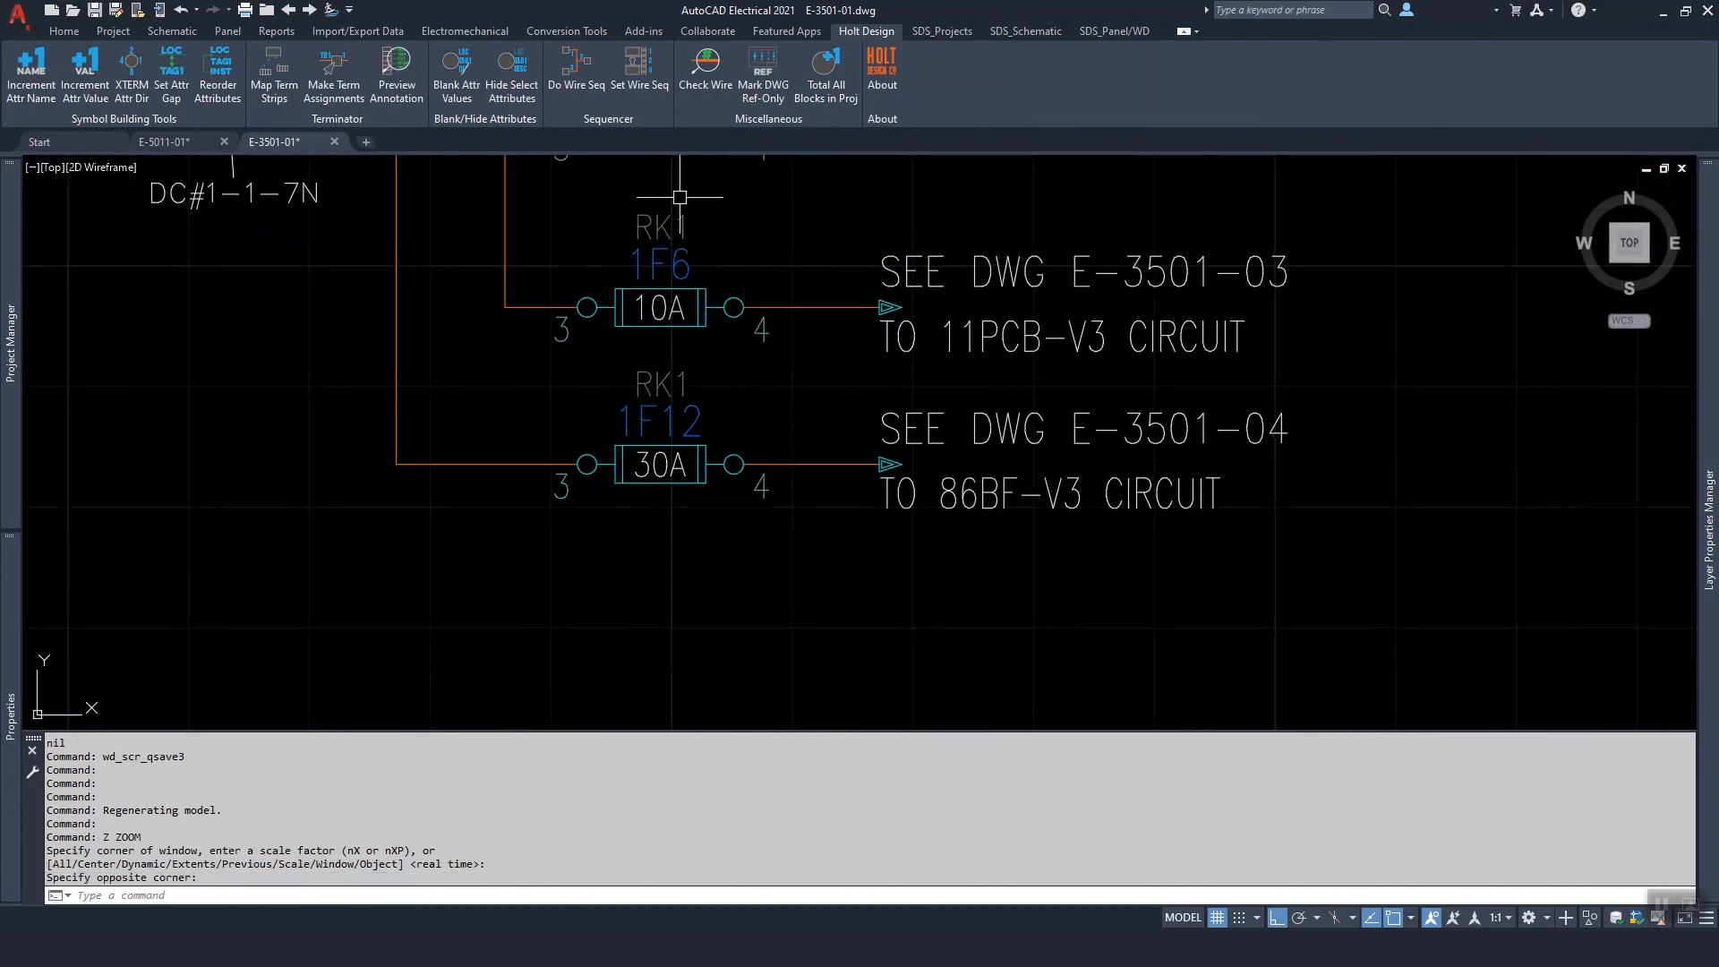
pyautogui.click(577, 75)
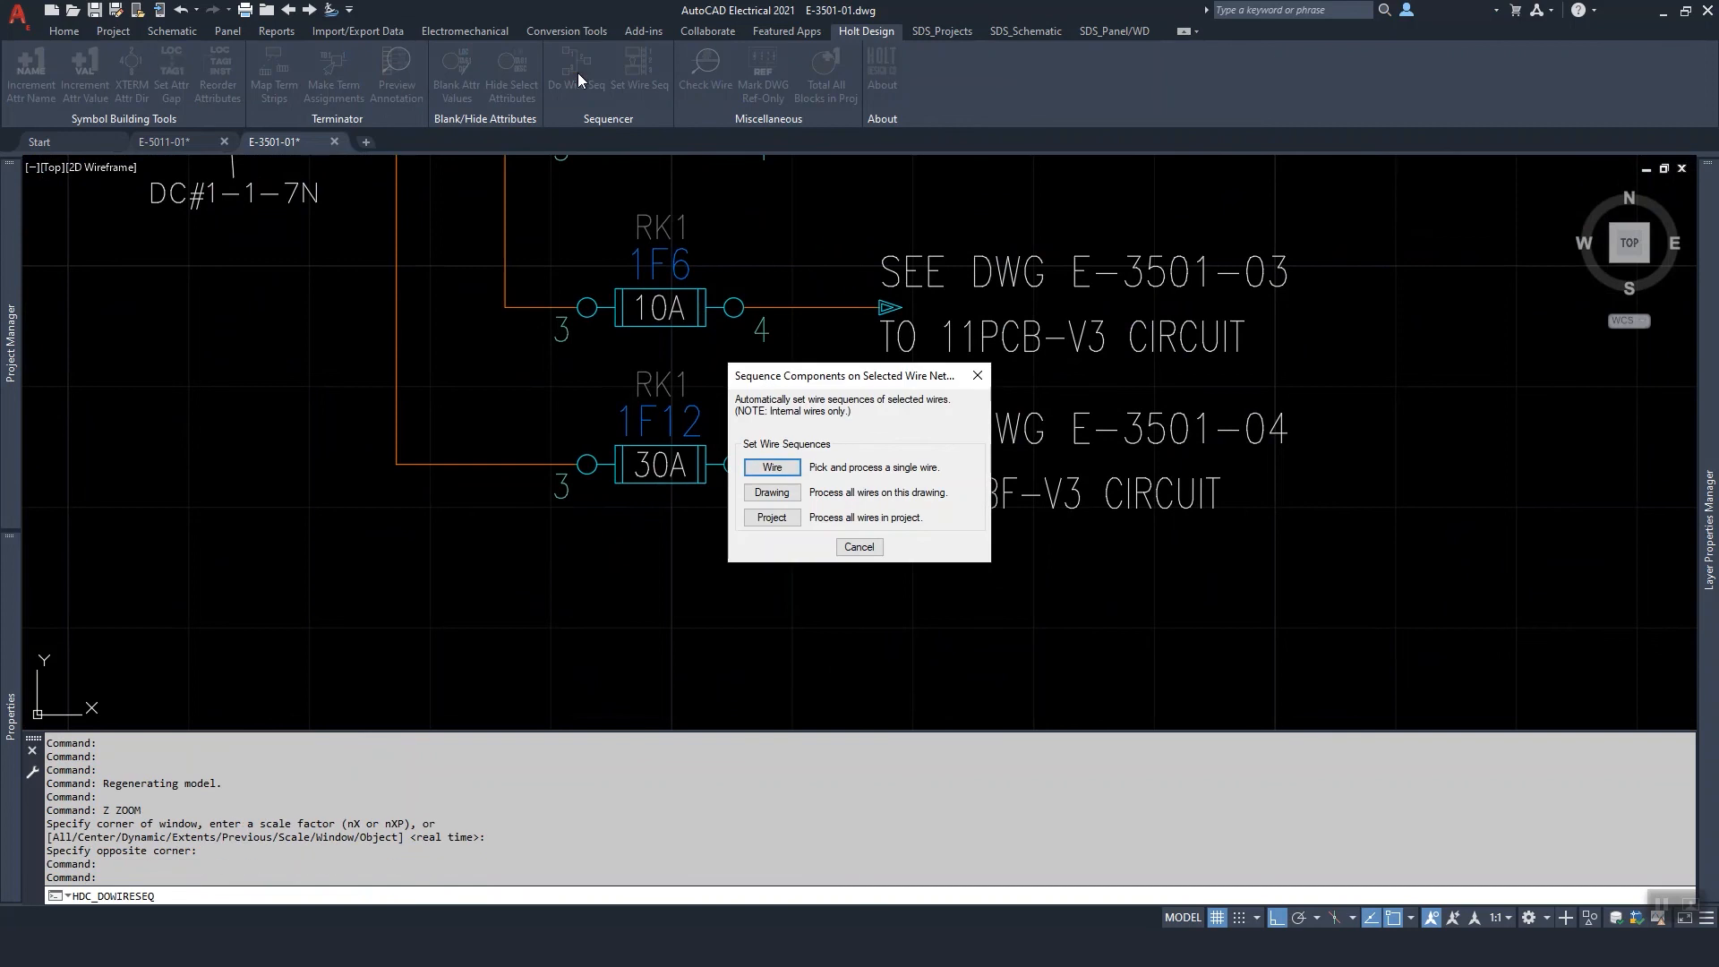
pyautogui.click(772, 467)
pyautogui.click(819, 306)
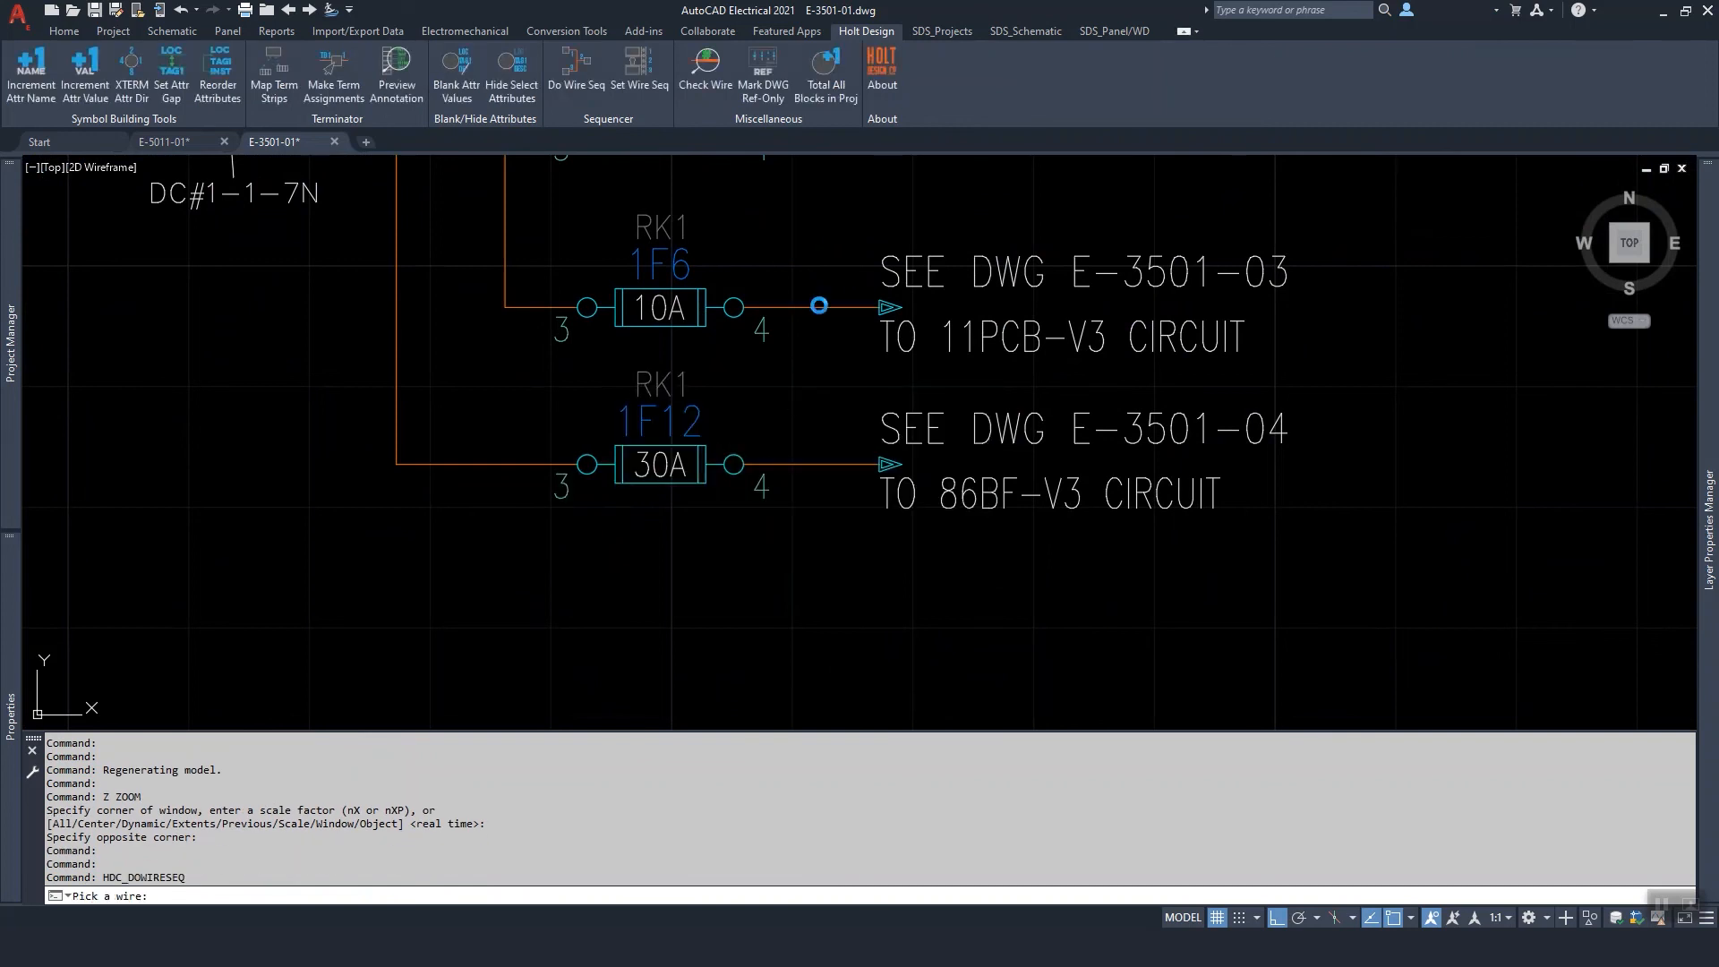